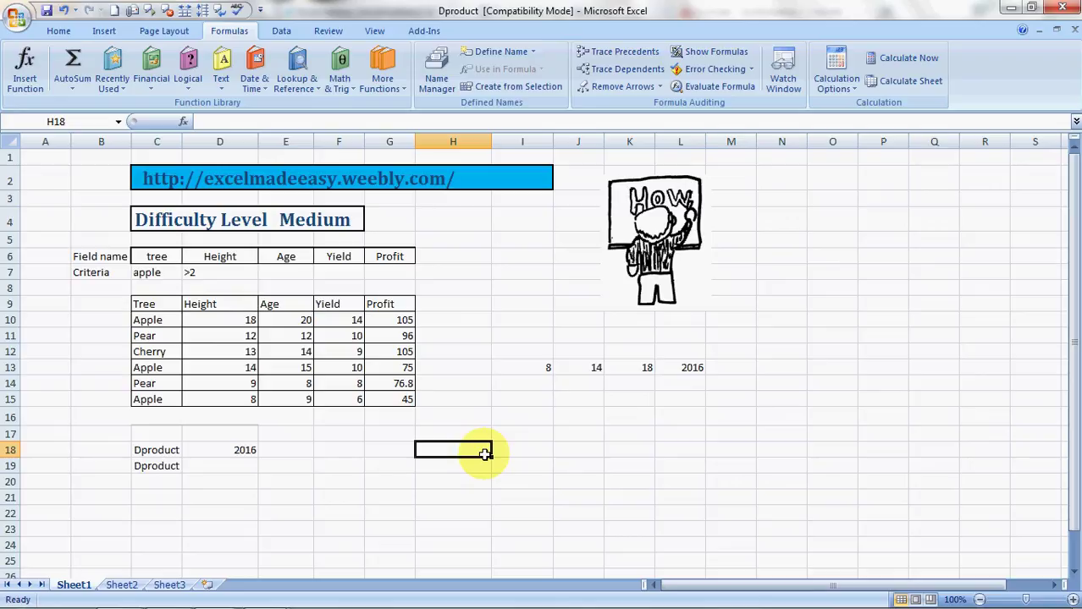
{"action": "type", "text": "="}
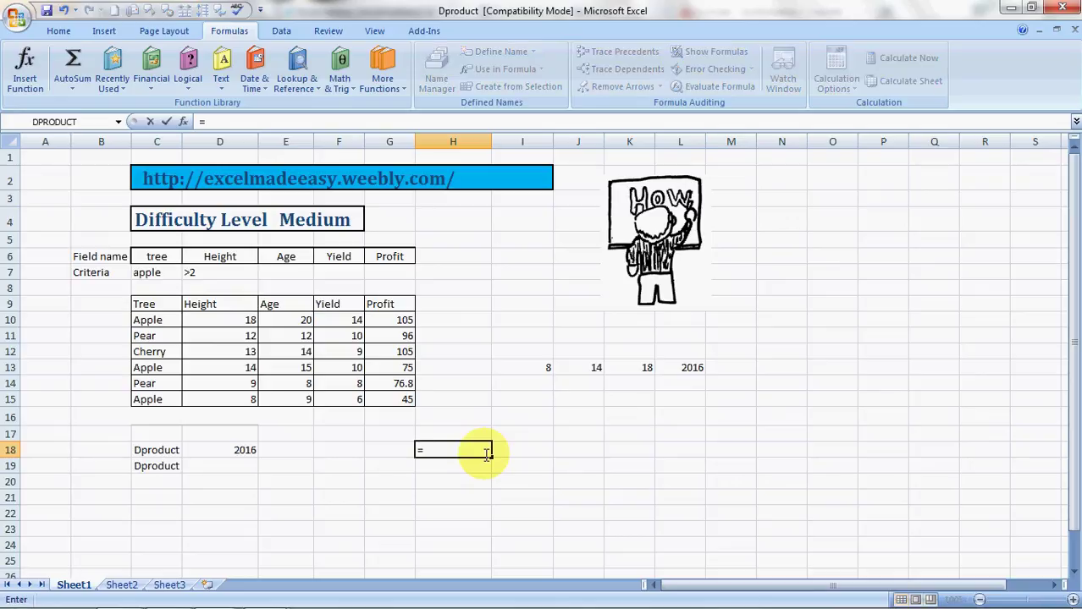
{"action": "type", "text": "dpr"}
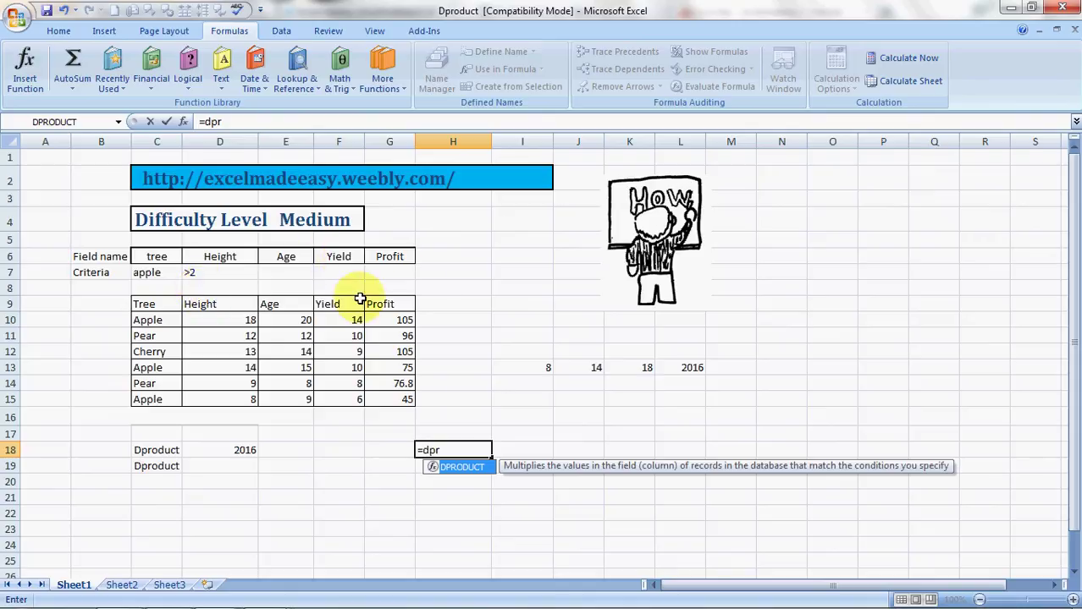
{"action": "key", "text": "BackSpace"}
{"action": "key", "text": "BackSpace"}
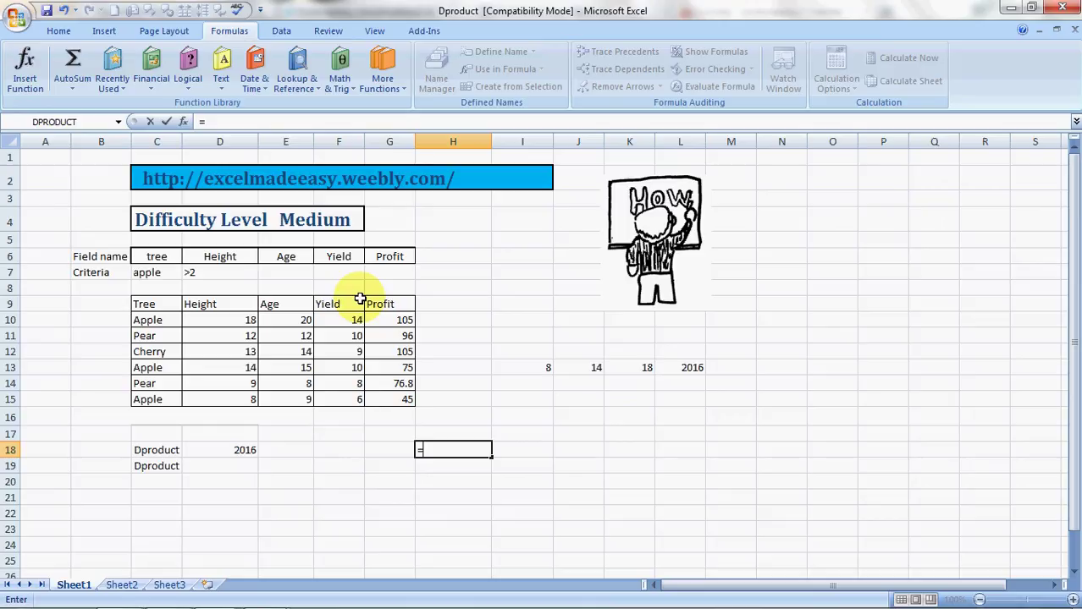
{"action": "key", "text": "Left"}
{"action": "key", "text": "Left"}
{"action": "key", "text": "Left"}
{"action": "key", "text": "Left"}
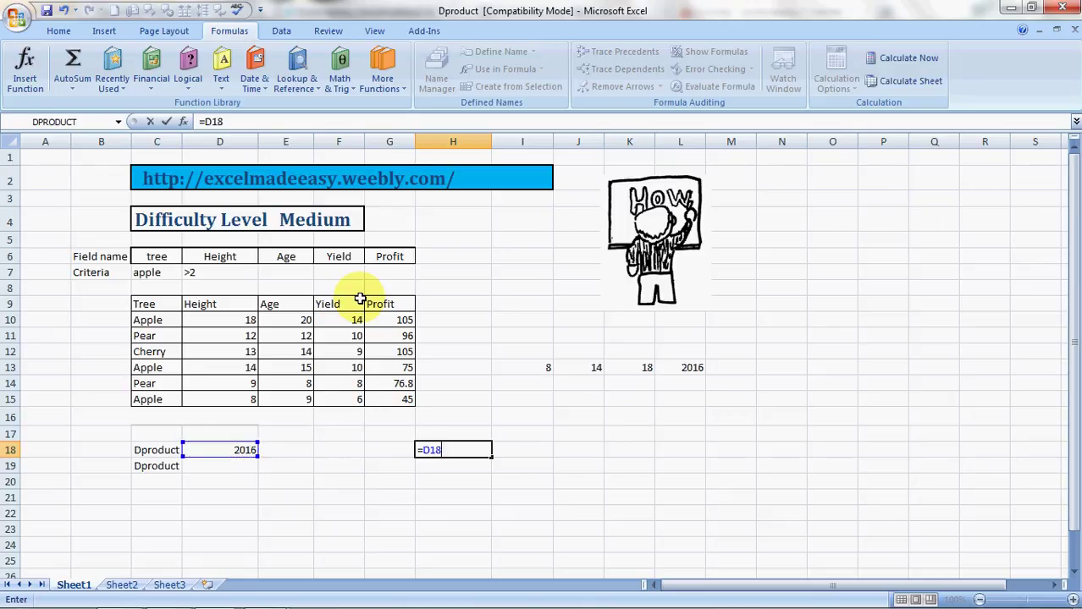
{"action": "key", "text": "Escape"}
Clear the existing DPRODUCT formula from cell D18.
{"action": "key", "text": "Right"}
{"action": "key", "text": "Left"}
{"action": "key", "text": "Left"}
{"action": "key", "text": "Left"}
{"action": "key", "text": "Left"}
{"action": "key", "text": "Left"}
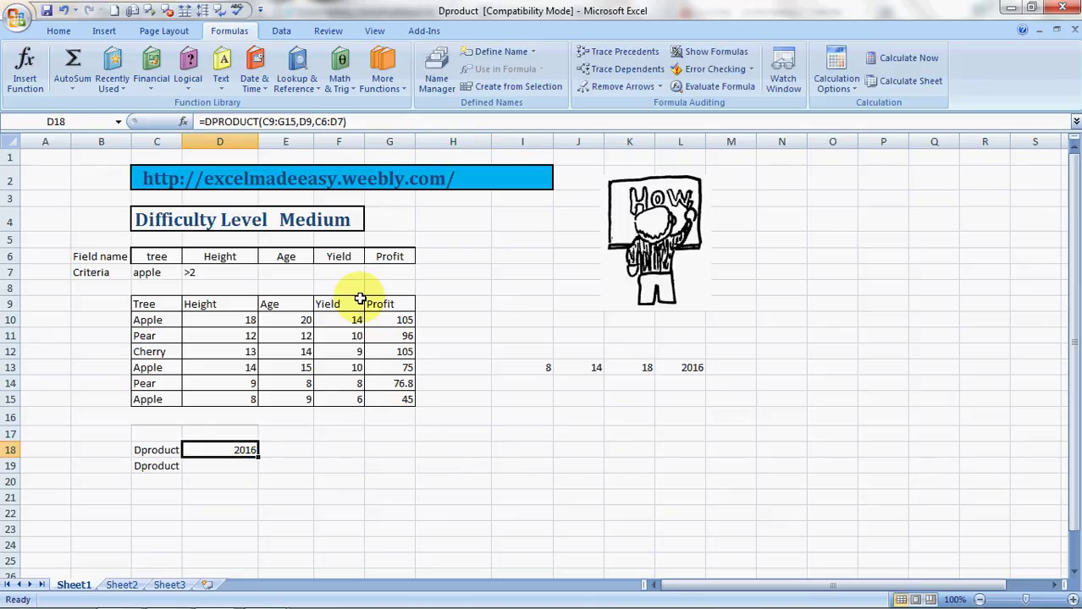
{"action": "key", "text": "Delete"}
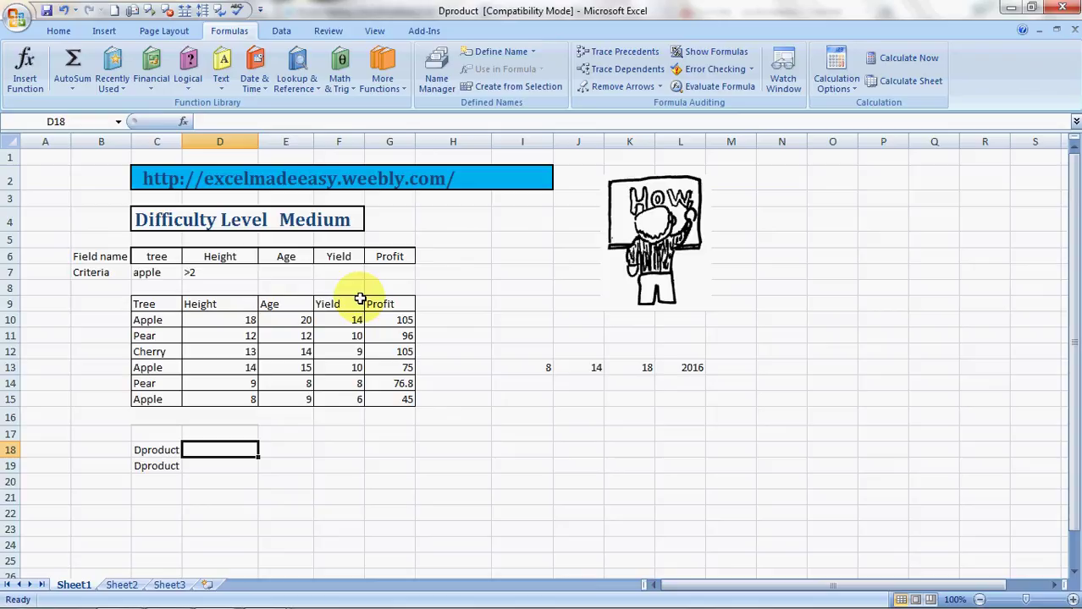
Start a DPRODUCT formula in cell D18 with the tree table C9:G15 as its database.
{"action": "type", "text": "="}
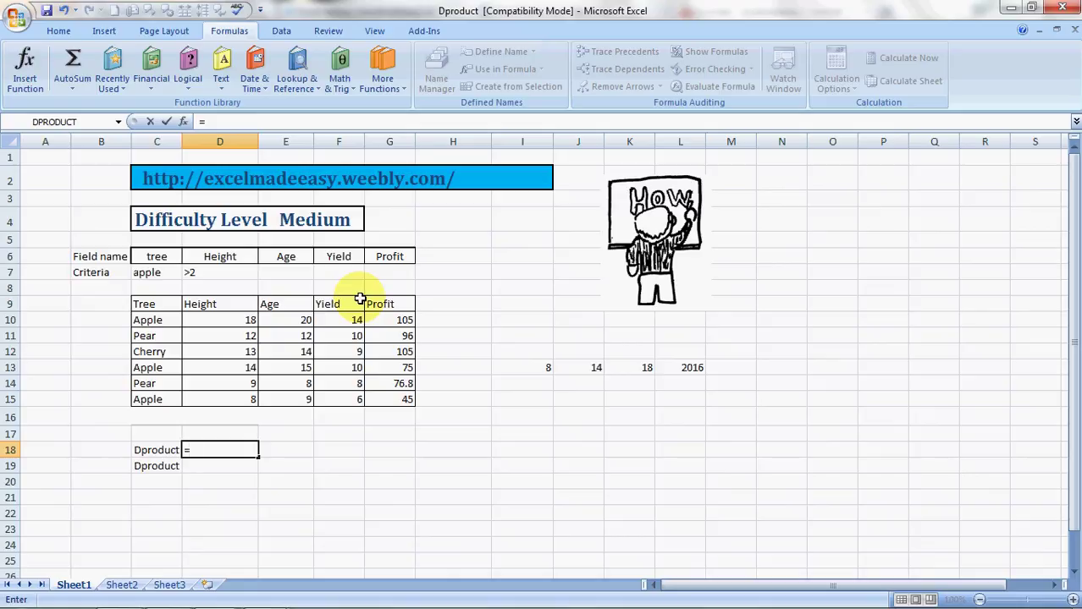
{"action": "type", "text": "dpro"}
{"action": "key", "text": "Tab"}
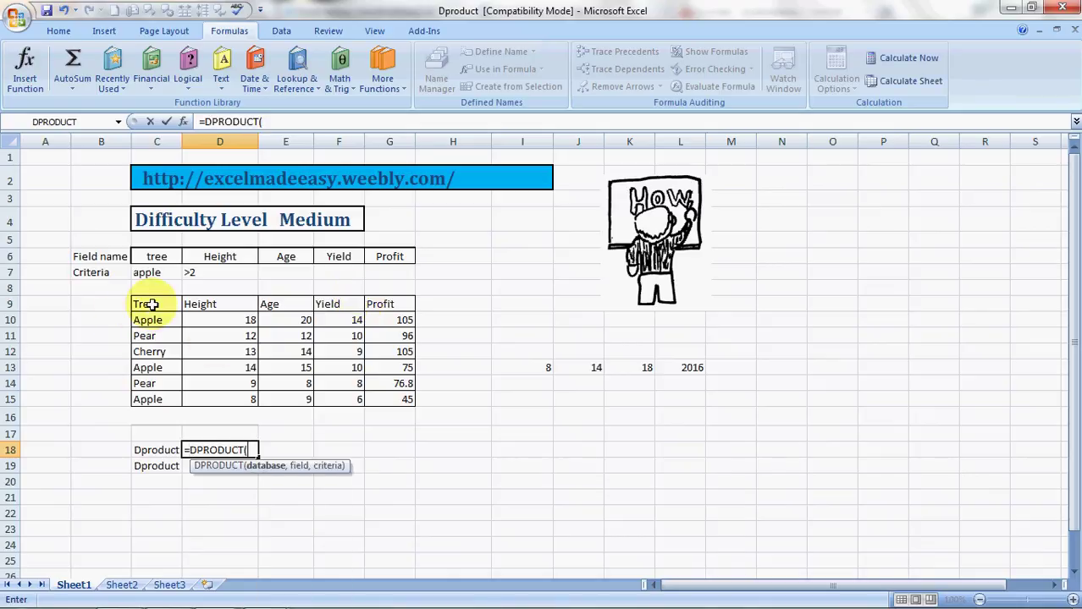
{"action": "left_click_drag", "start_coordinate": [148, 303], "coordinate": [151, 305]}
{"action": "key", "text": "shift+Right"}
{"action": "key", "text": "shift+Right"}
{"action": "key", "text": "shift+Right"}
{"action": "key", "text": "shift+Down"}
{"action": "key", "text": "shift+Down"}
{"action": "key", "text": "shift+Down"}
{"action": "key", "text": "shift+Down"}
{"action": "key", "text": "shift+Down"}
{"action": "key", "text": "shift+Down"}
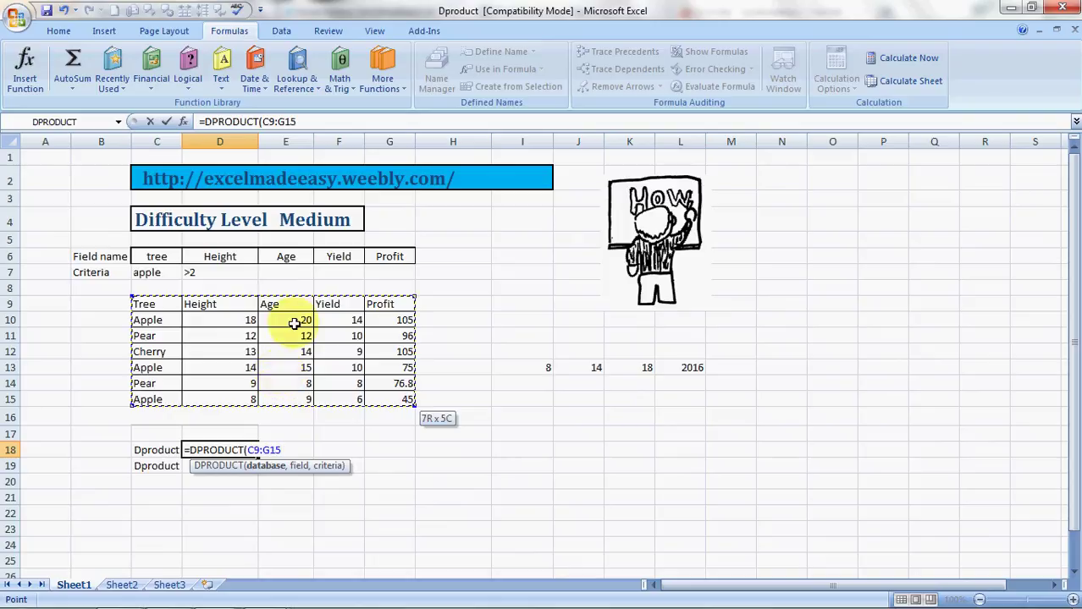
Complete the DPRODUCT formula in D18 with D9 (Height) as the field and C6:D7 as the criteria.
{"action": "type", "text": ","}
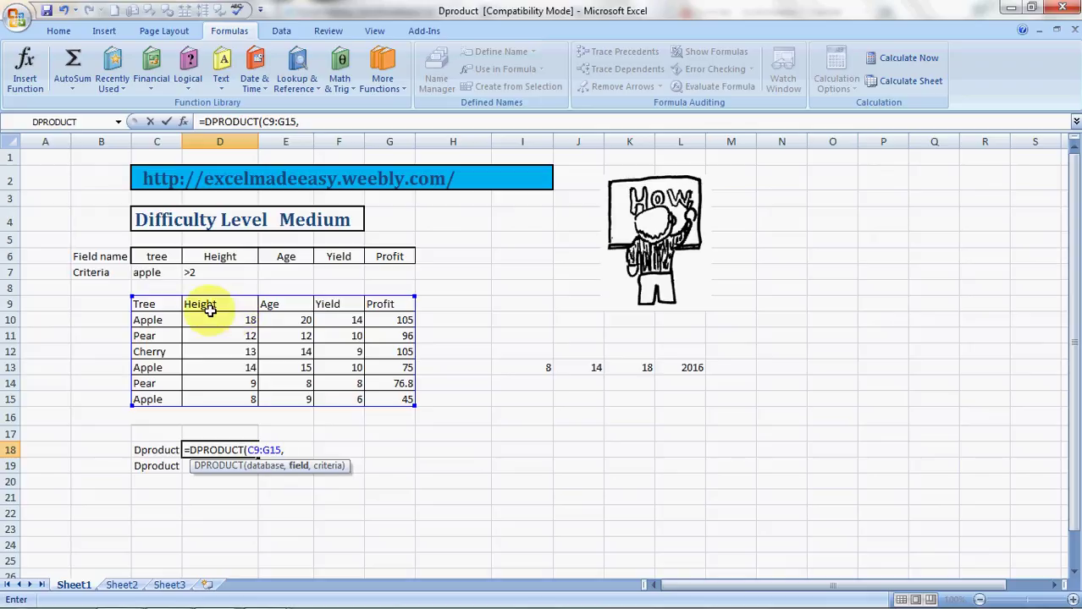
{"action": "left_click", "coordinate": [228, 307]}
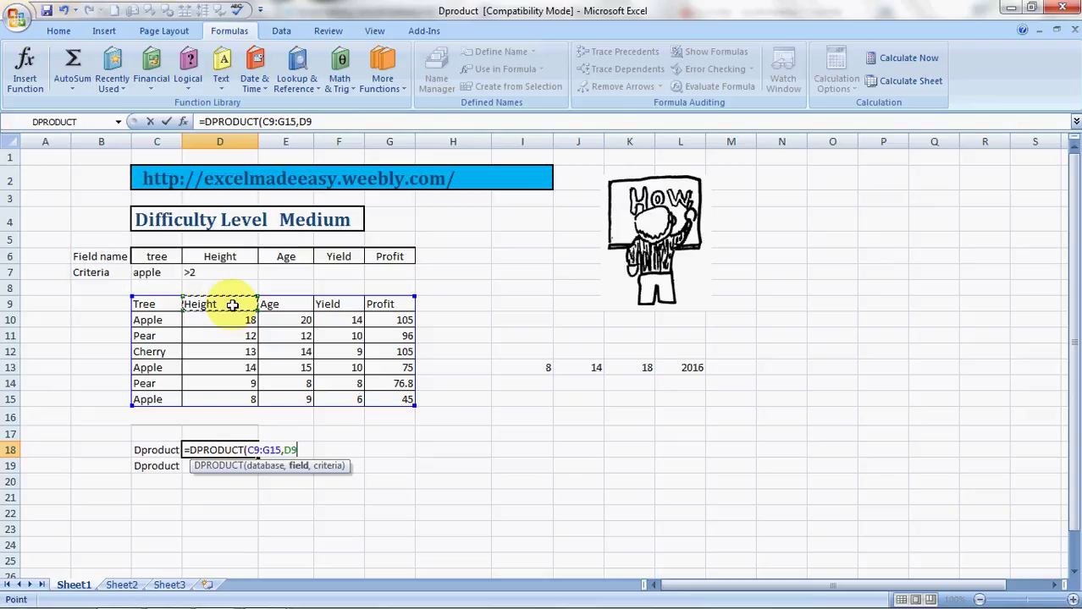
{"action": "type", "text": ","}
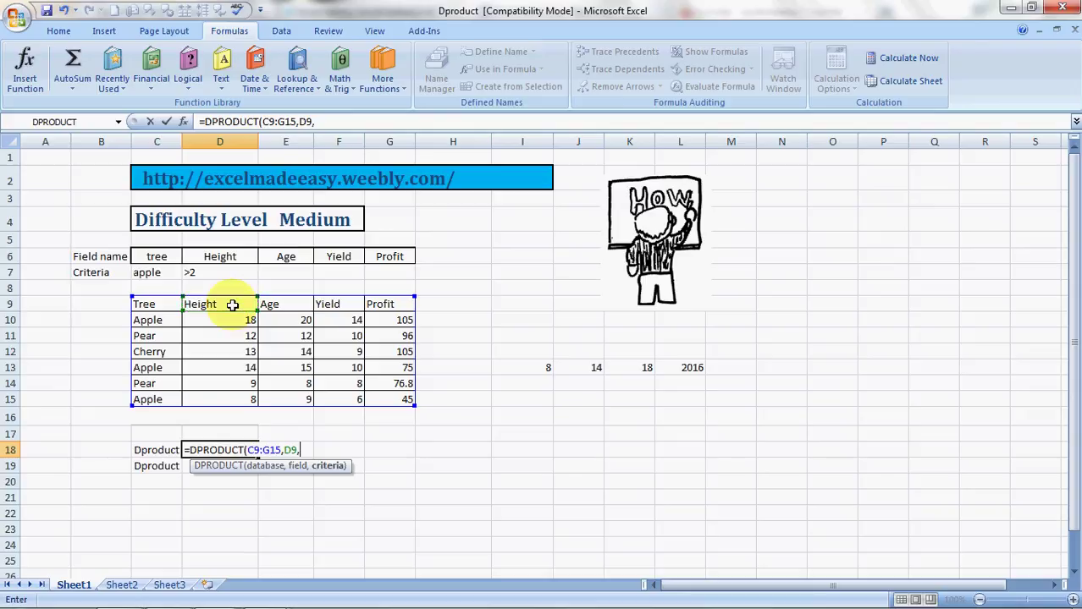
{"action": "left_click", "coordinate": [155, 255]}
{"action": "left_click_drag", "start_coordinate": [154, 255], "coordinate": [251, 273]}
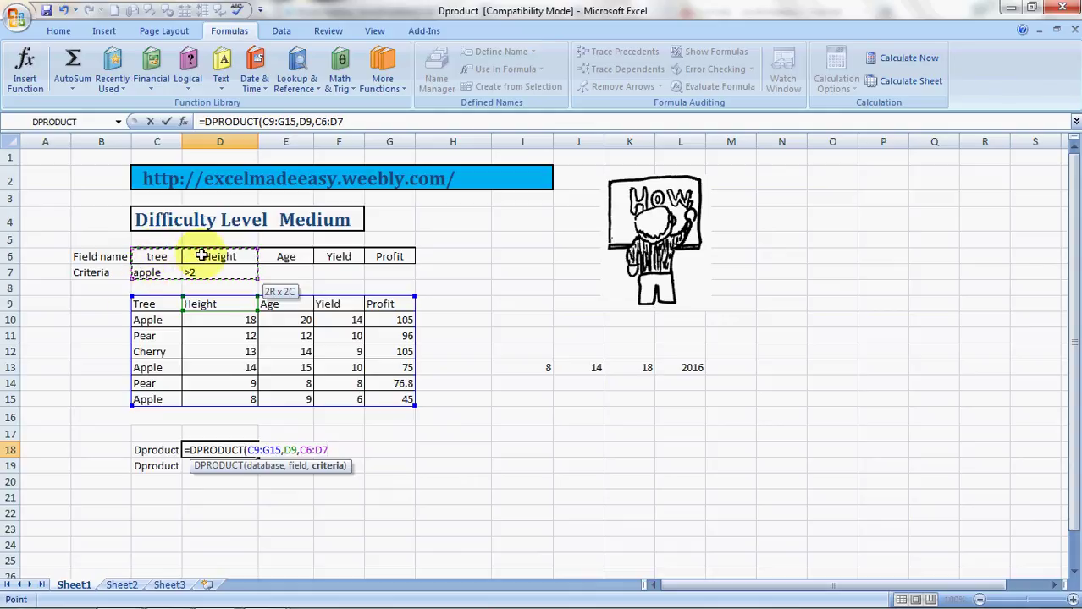
{"action": "type", "text": ")"}
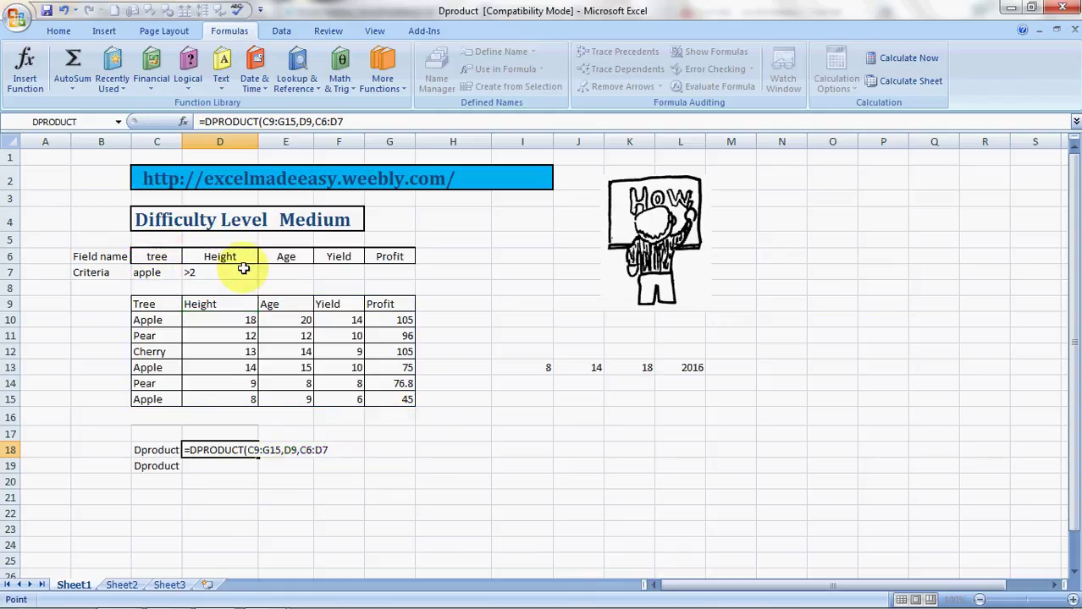
{"action": "key", "text": "Return"}
{"action": "key", "text": "Up"}
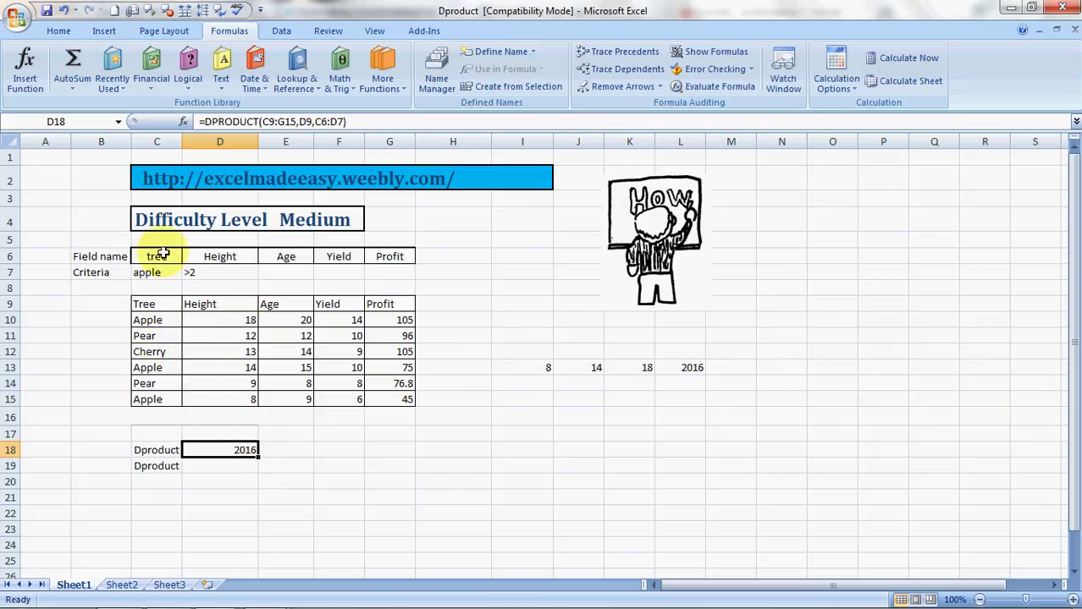
Examine the values in I13:K13 and the PRODUCT formula in L13, comparing them with the DPRODUCT result in D18.
{"action": "left_click", "coordinate": [535, 369]}
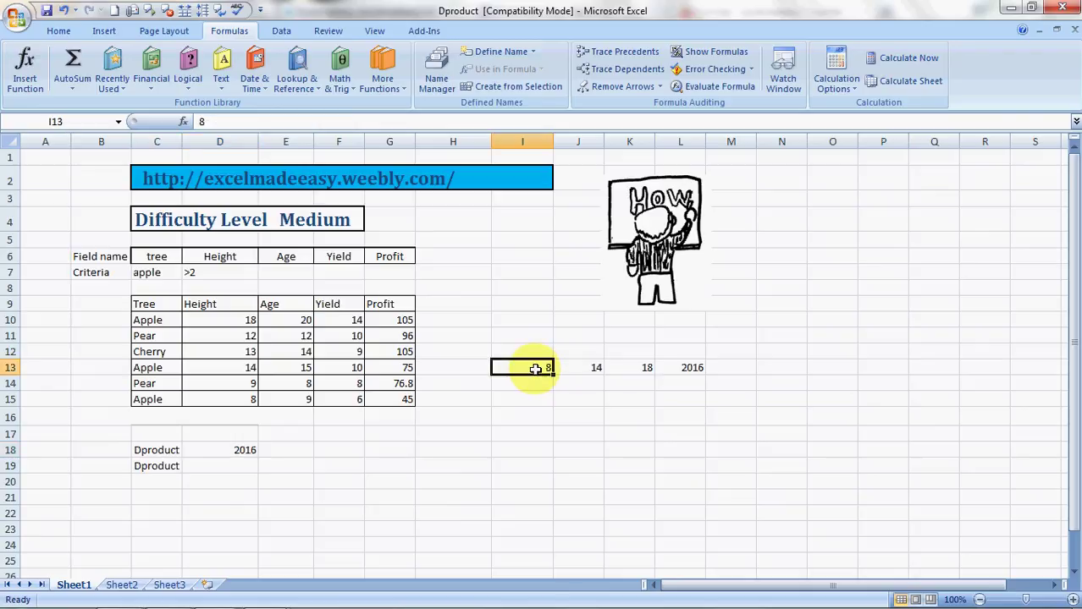
{"action": "key", "text": "Right"}
{"action": "key", "text": "Right"}
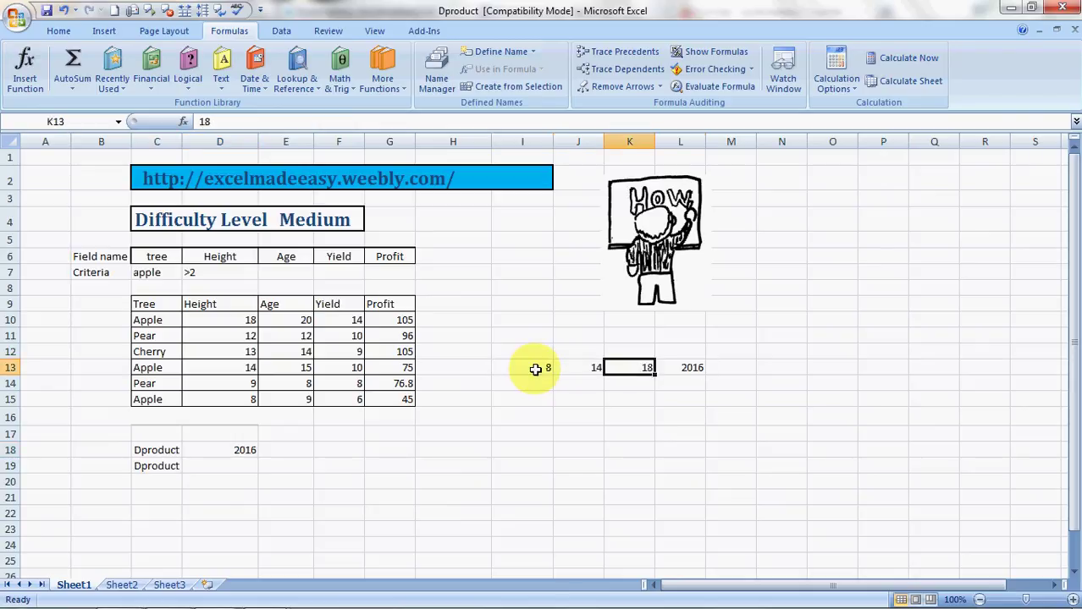
{"action": "key", "text": "Left"}
{"action": "key", "text": "Left"}
{"action": "key", "text": "Right"}
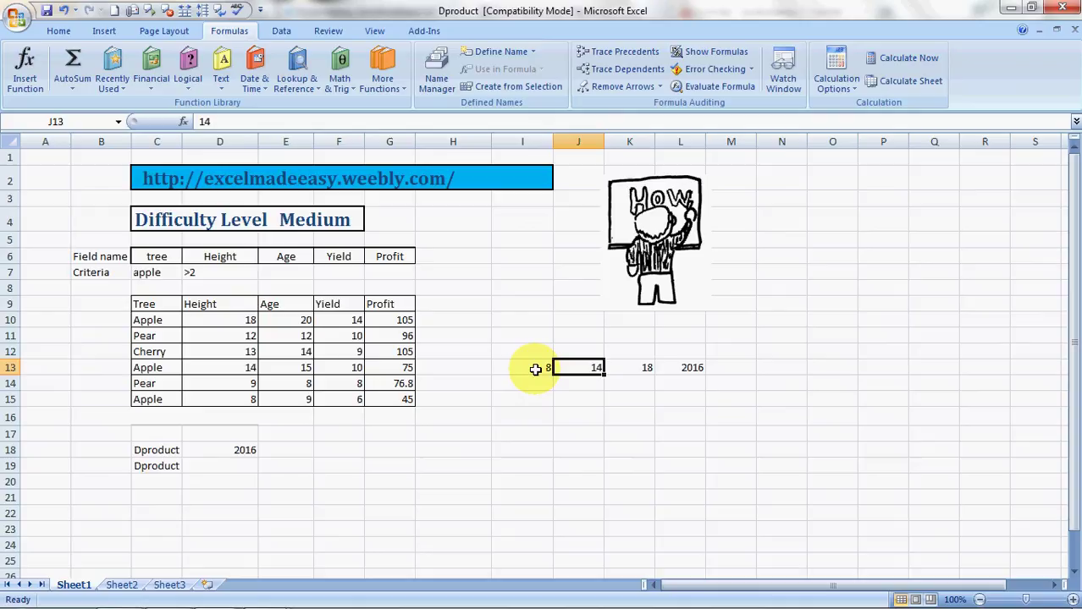
{"action": "key", "text": "Right"}
{"action": "key", "text": "Right"}
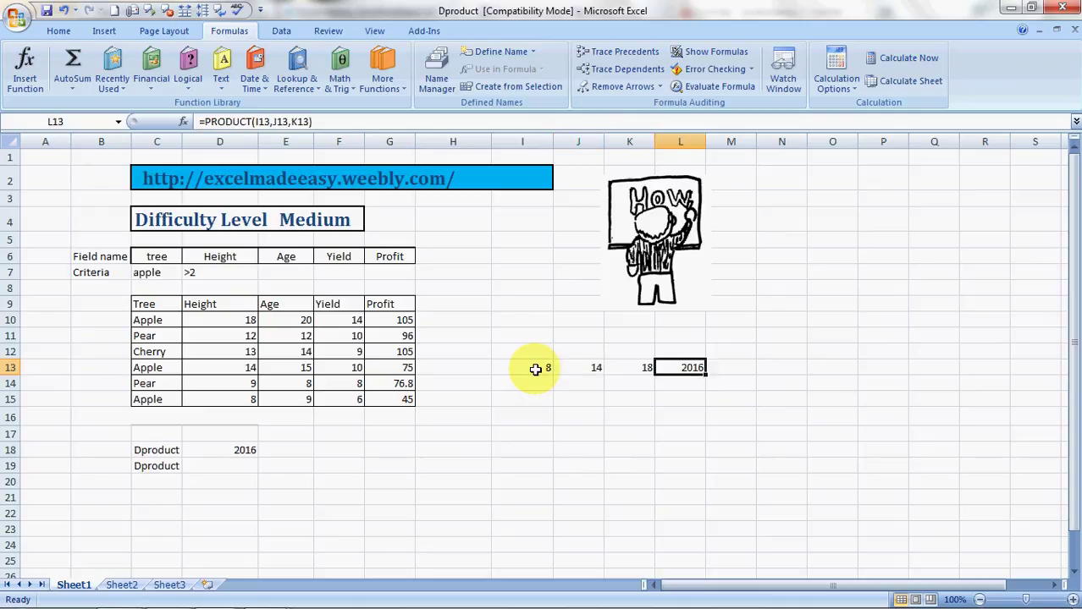
{"action": "key", "text": "Left"}
{"action": "key", "text": "Left"}
{"action": "key", "text": "Left"}
{"action": "key", "text": "Left"}
{"action": "key", "text": "Left"}
{"action": "key", "text": "Down"}
{"action": "key", "text": "Down"}
{"action": "key", "text": "Down"}
{"action": "key", "text": "Down"}
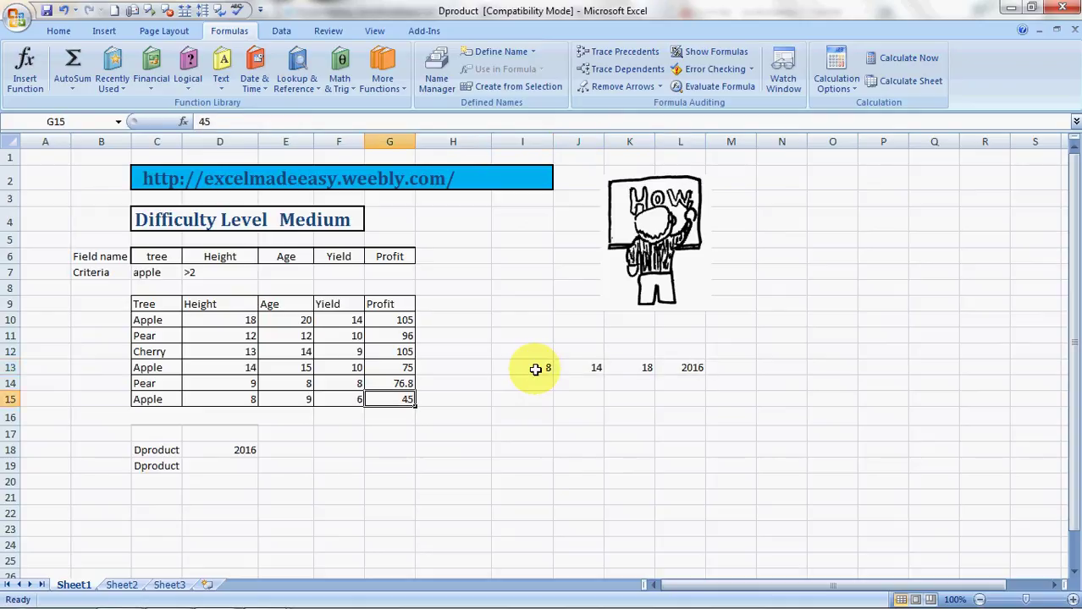
{"action": "key", "text": "Left"}
{"action": "key", "text": "Left"}
{"action": "key", "text": "Left"}
{"action": "key", "text": "Down"}
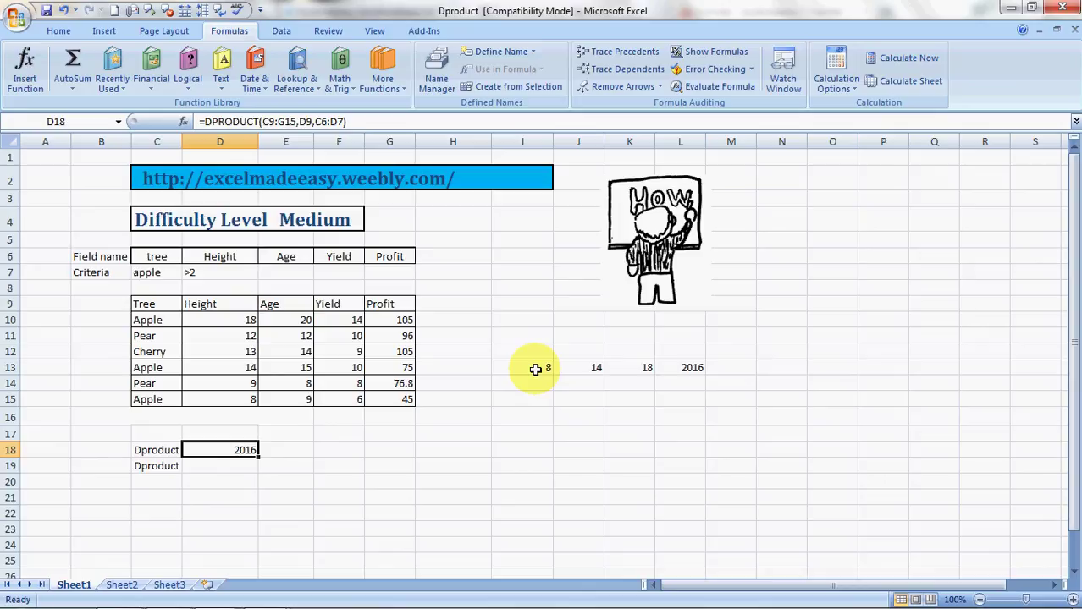
{"action": "key", "text": "Down"}
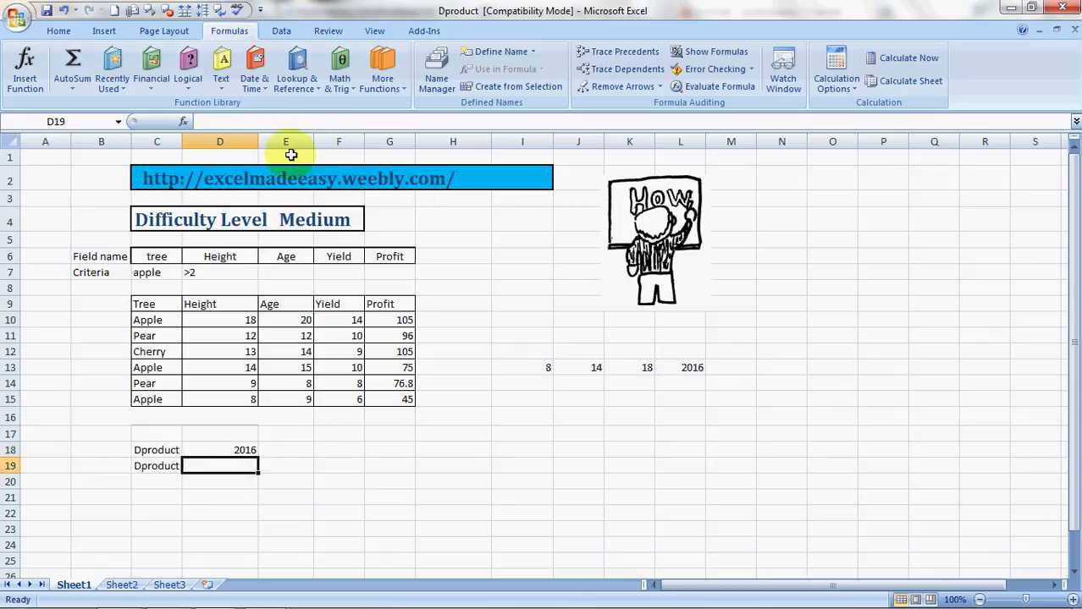
{"action": "left_click", "coordinate": [25, 68]}
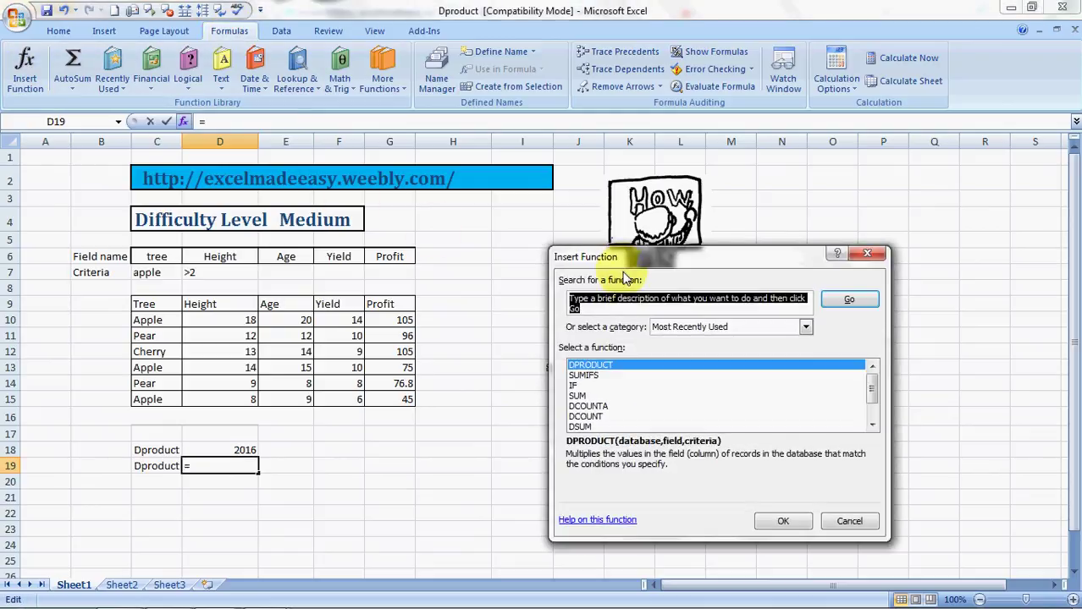
{"action": "type", "text": "dproduct"}
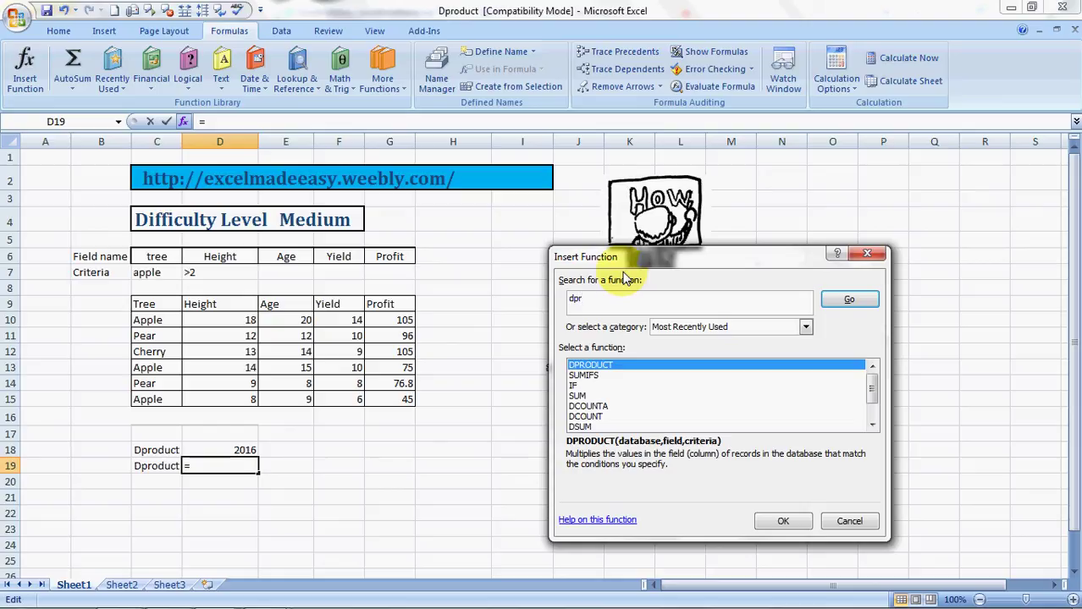
{"action": "left_click", "coordinate": [849, 301]}
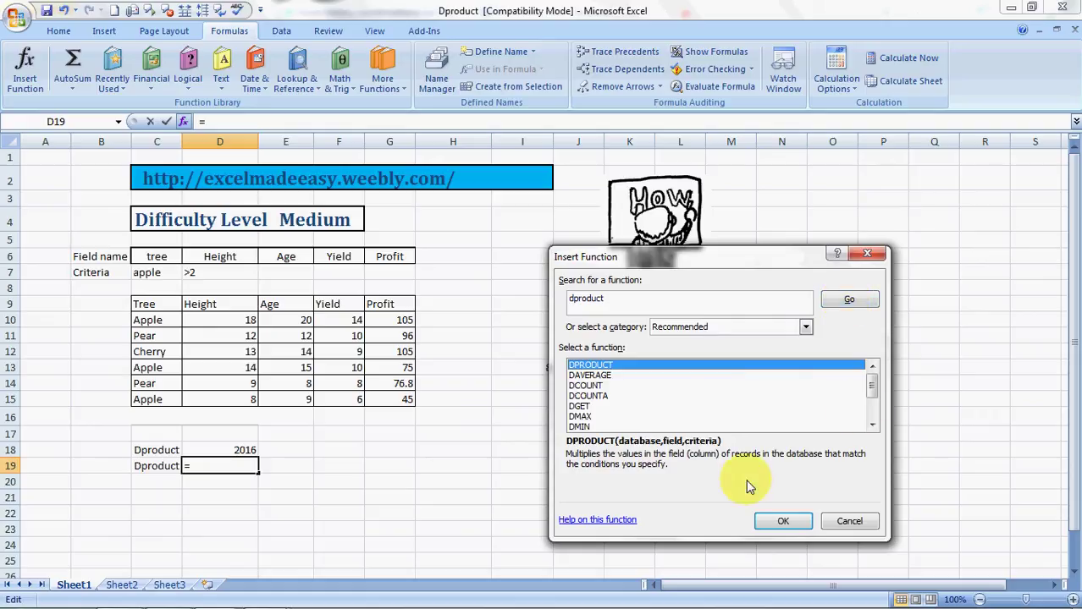
{"action": "left_click", "coordinate": [781, 521]}
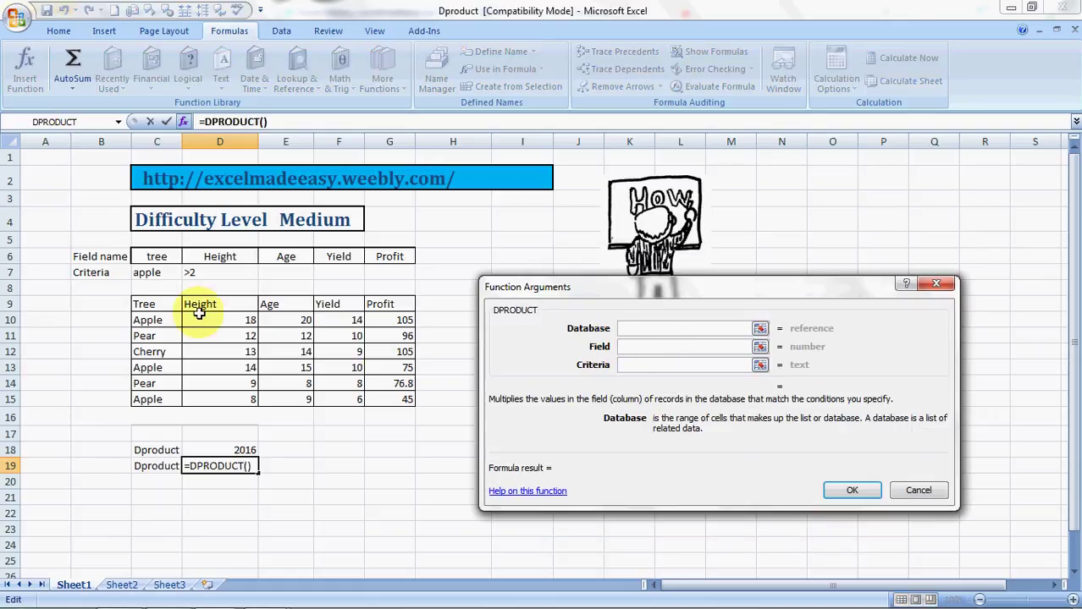
{"action": "left_click", "coordinate": [167, 304]}
{"action": "key", "text": "shift+Right"}
{"action": "key", "text": "shift+Right"}
{"action": "key", "text": "shift+Right"}
{"action": "key", "text": "shift+Right"}
{"action": "key", "text": "shift+Down"}
{"action": "key", "text": "shift+Down"}
{"action": "key", "text": "shift+Down"}
{"action": "key", "text": "shift+Down"}
{"action": "key", "text": "shift+Down"}
{"action": "key", "text": "shift+Down"}
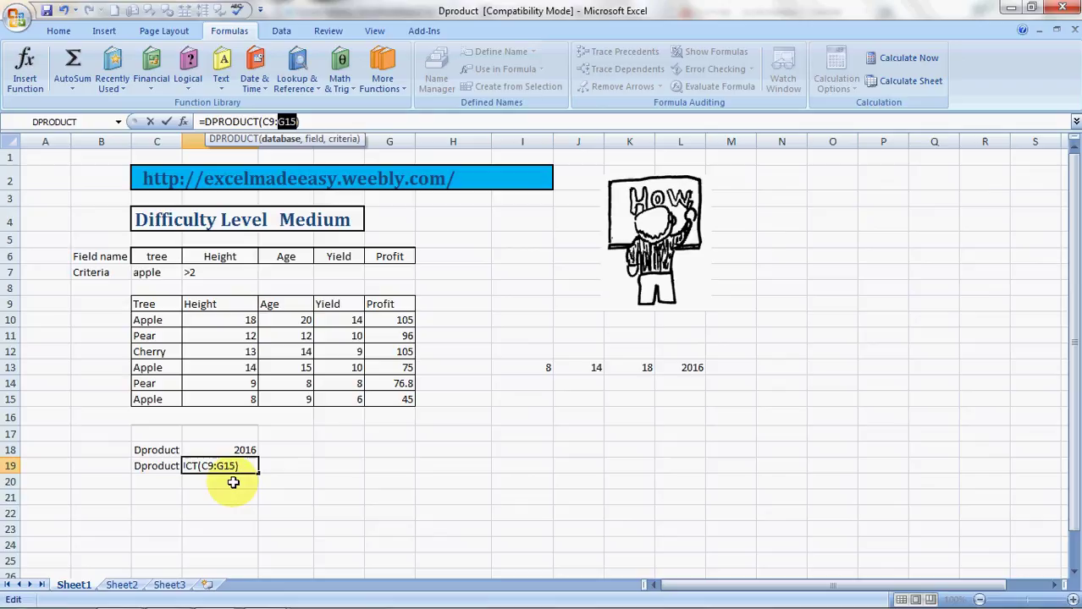
{"action": "key", "text": "BackSpace"}
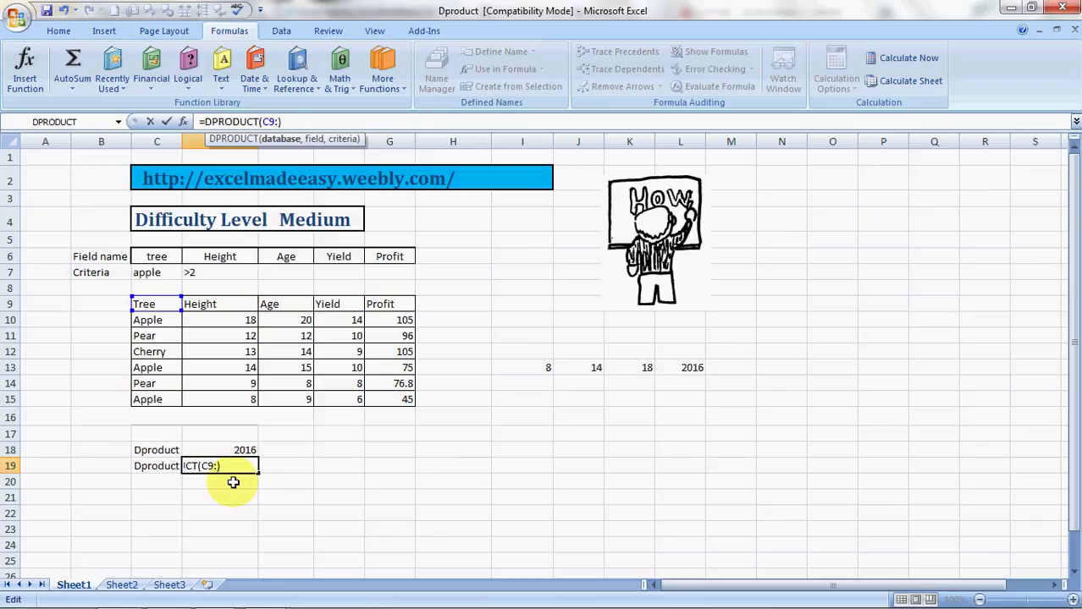
{"action": "left_click", "coordinate": [302, 491]}
{"action": "key", "text": "Escape"}
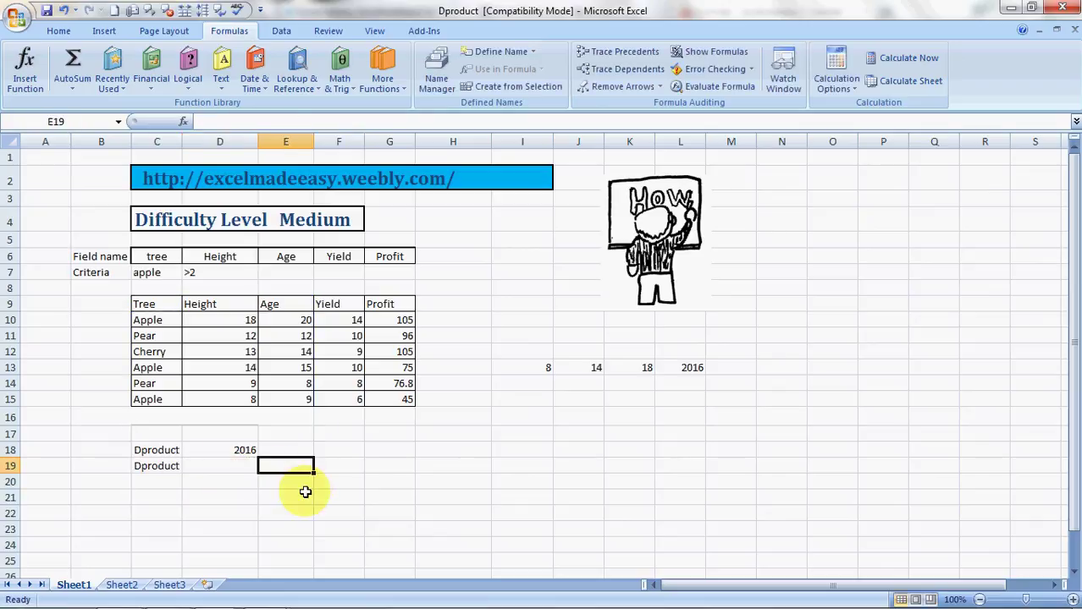
Insert the DPRODUCT function into cell D19 and bring up its function arguments.
{"action": "key", "text": "Left"}
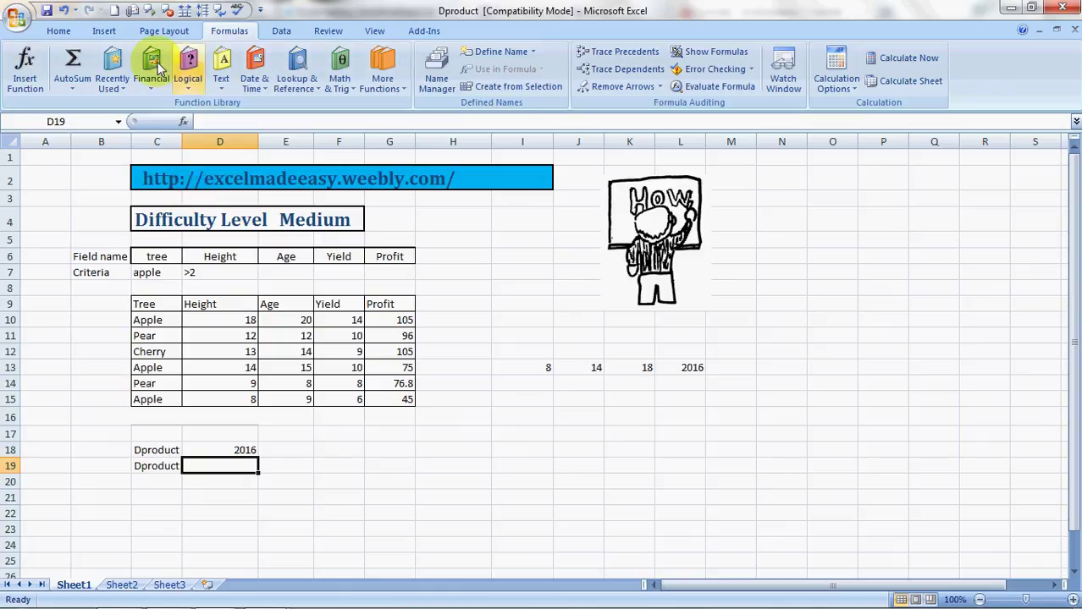
{"action": "left_click", "coordinate": [24, 68]}
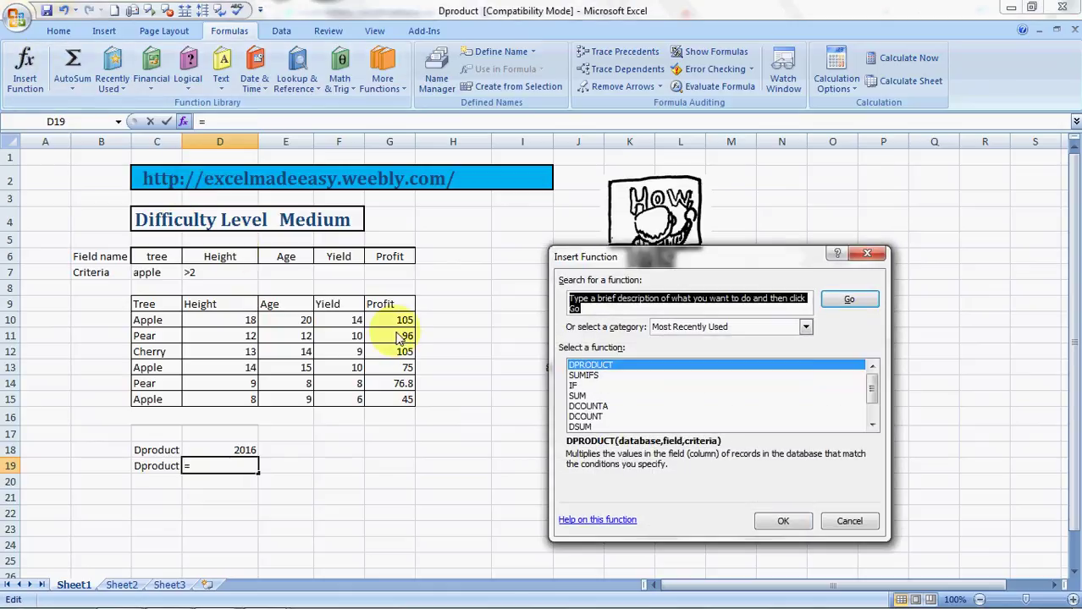
{"action": "double_click", "coordinate": [582, 366]}
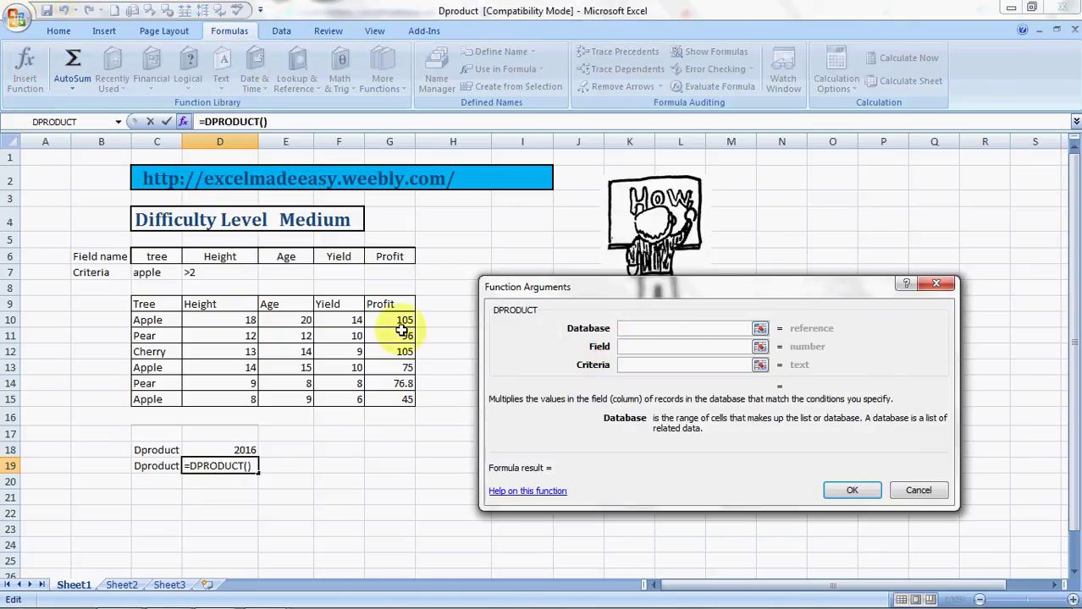
Set the database argument of the DPRODUCT function to the tree table C9:G15, including its headers.
{"action": "left_click", "coordinate": [163, 303]}
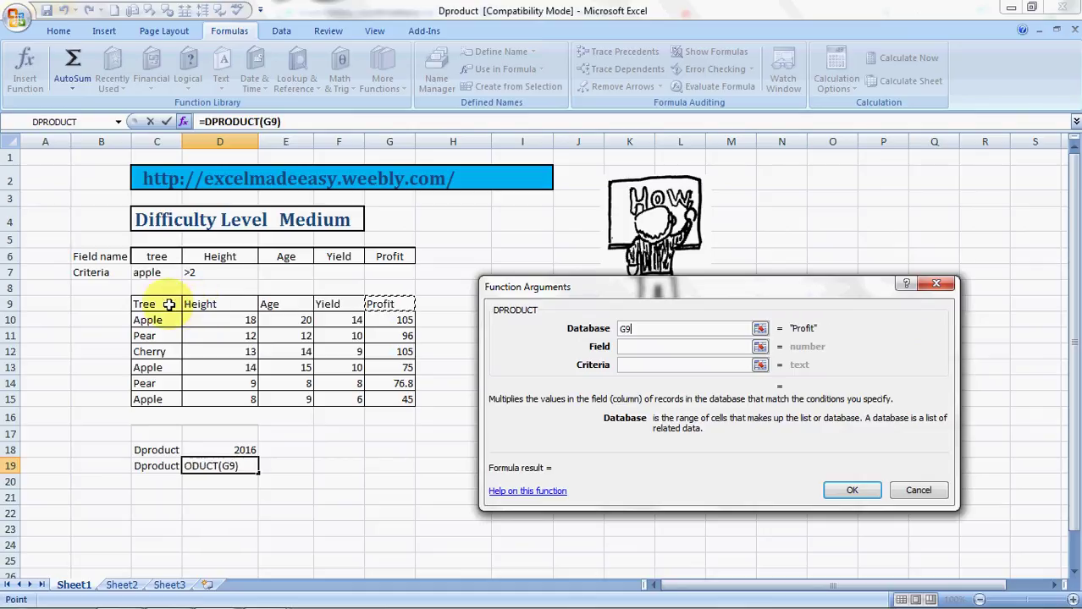
{"action": "key", "text": "Left"}
{"action": "key", "text": "Left"}
{"action": "key", "text": "Left"}
{"action": "key", "text": "Left"}
{"action": "key", "text": "shift+Right"}
{"action": "key", "text": "shift+Right"}
{"action": "key", "text": "shift+Right"}
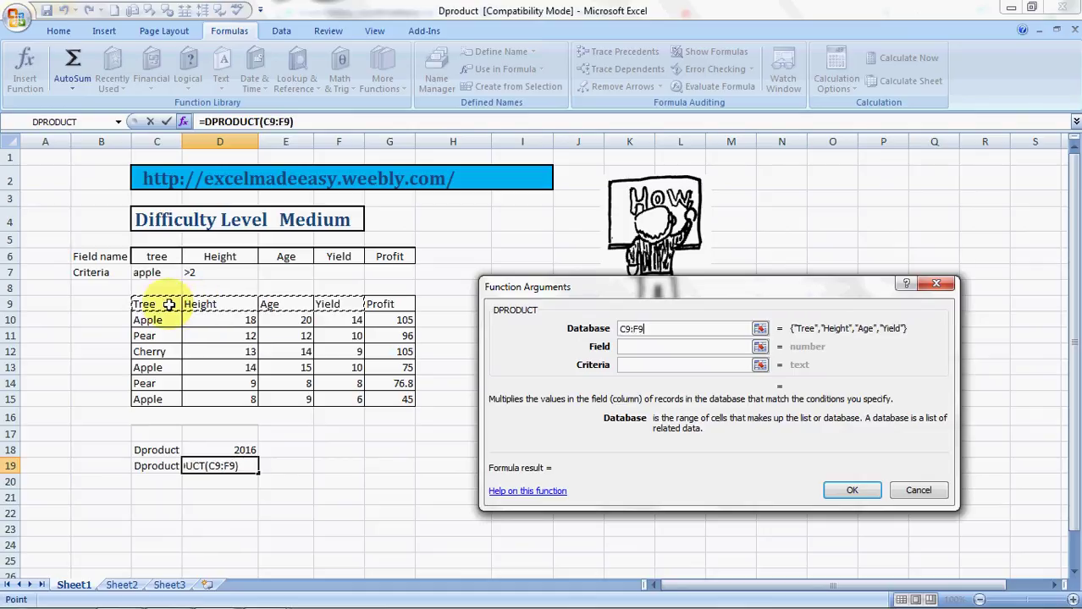
{"action": "key", "text": "shift+Right"}
{"action": "key", "text": "shift+Down"}
{"action": "key", "text": "shift+Down"}
{"action": "key", "text": "shift+Down"}
{"action": "key", "text": "shift+Down"}
{"action": "key", "text": "shift+Down"}
{"action": "key", "text": "shift+Down"}
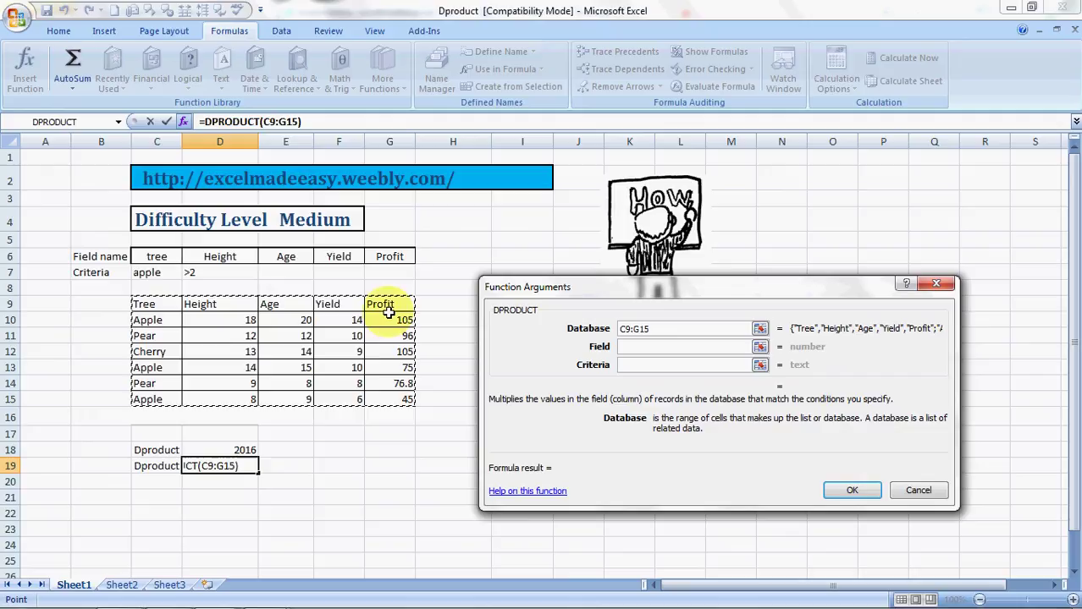
Complete the DPRODUCT arguments for D19 with D9 (Height) as the field and C6:D7 as the criteria.
{"action": "left_click", "coordinate": [639, 330]}
{"action": "left_click", "coordinate": [632, 346]}
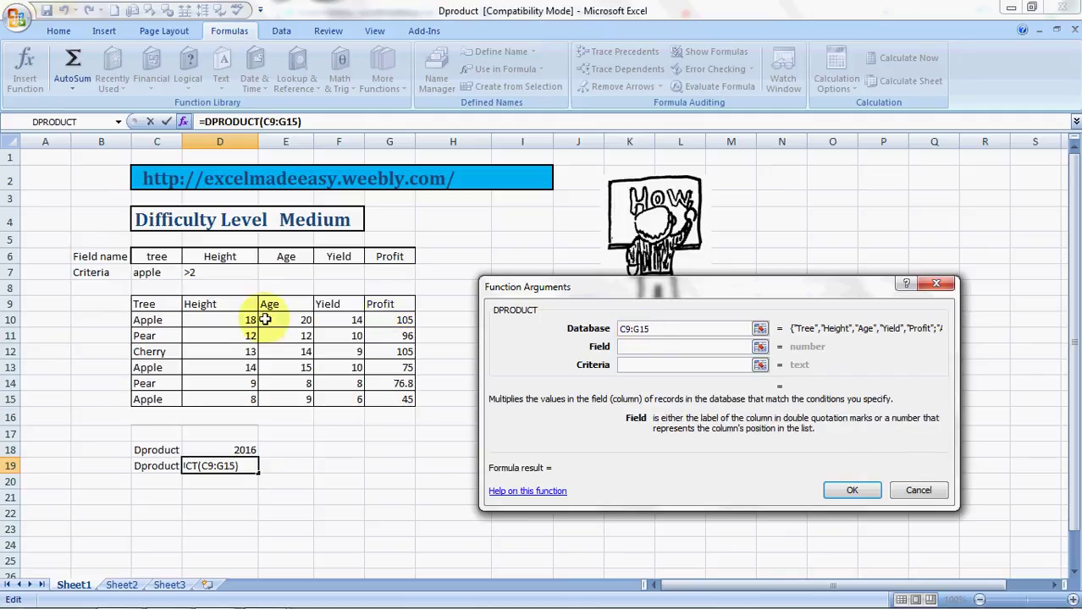
{"action": "left_click", "coordinate": [223, 303]}
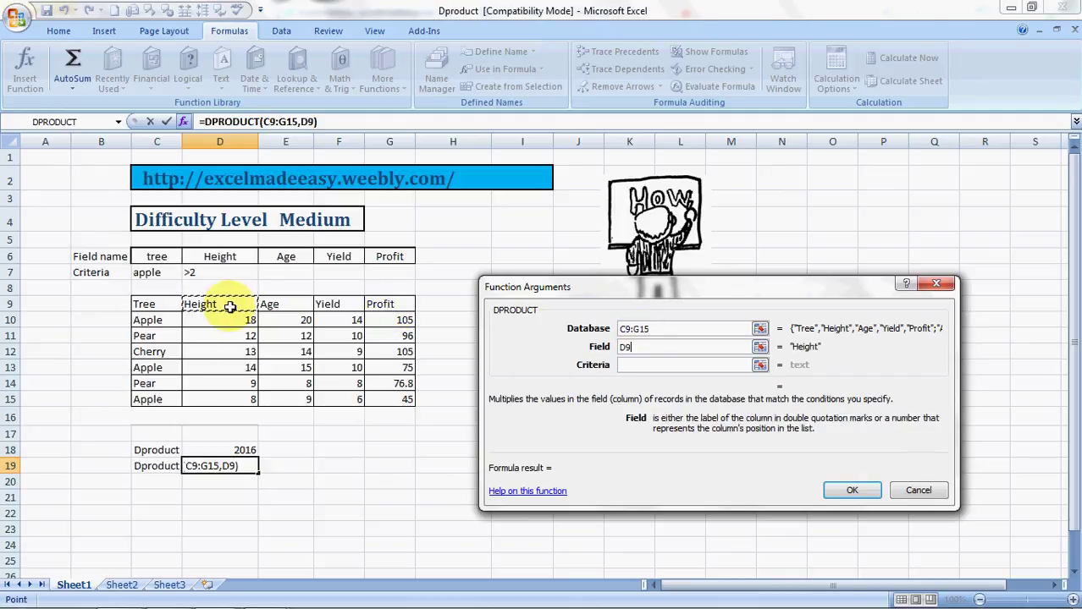
{"action": "left_click", "coordinate": [633, 366]}
{"action": "left_click", "coordinate": [158, 257]}
{"action": "key", "text": "shift+Right"}
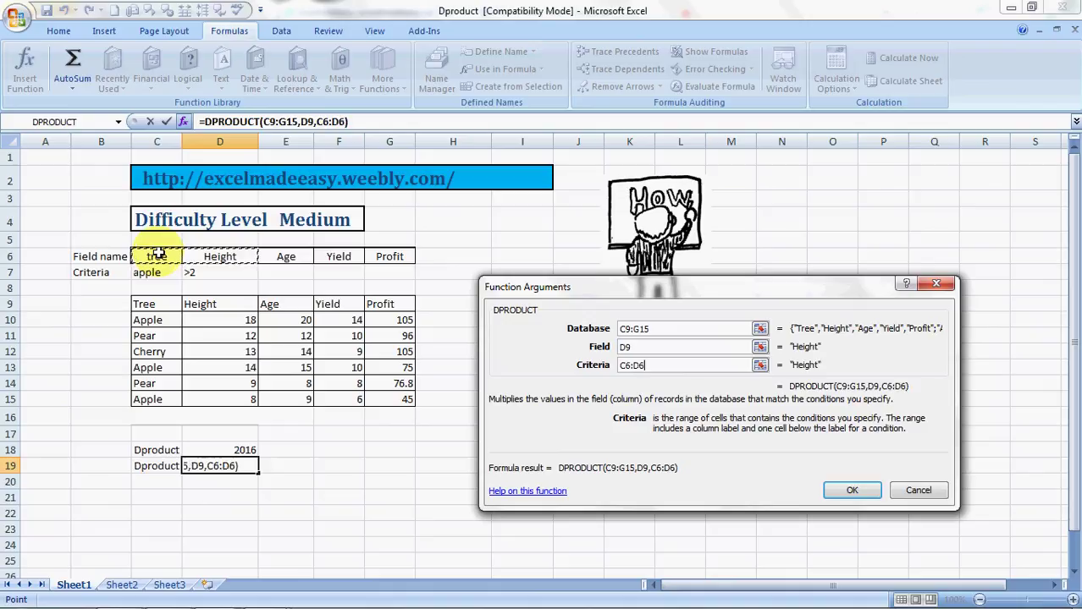
{"action": "key", "text": "shift+Down"}
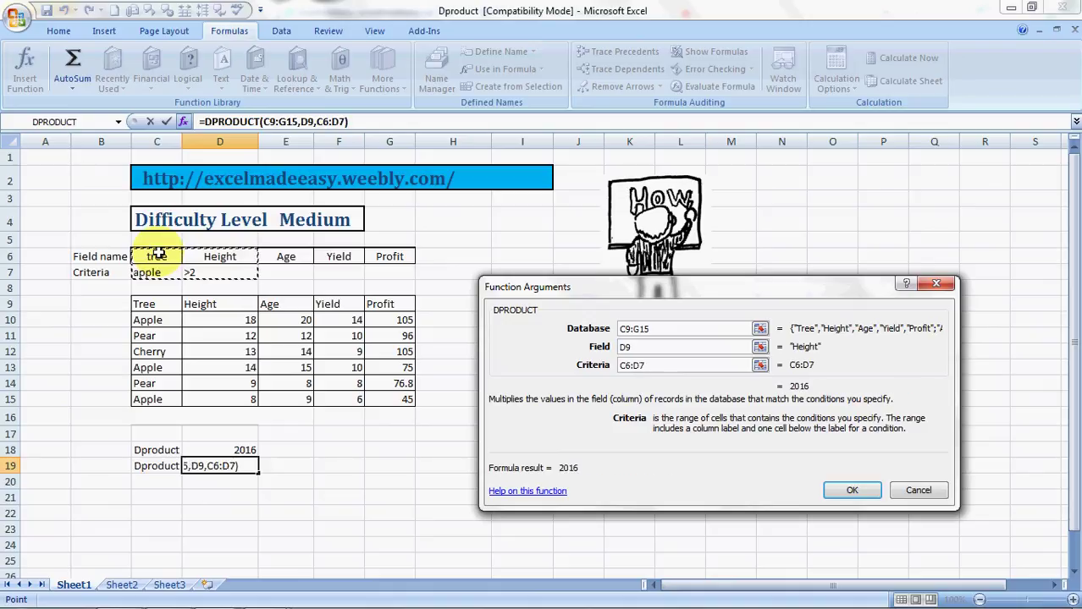
{"action": "left_click", "coordinate": [847, 488]}
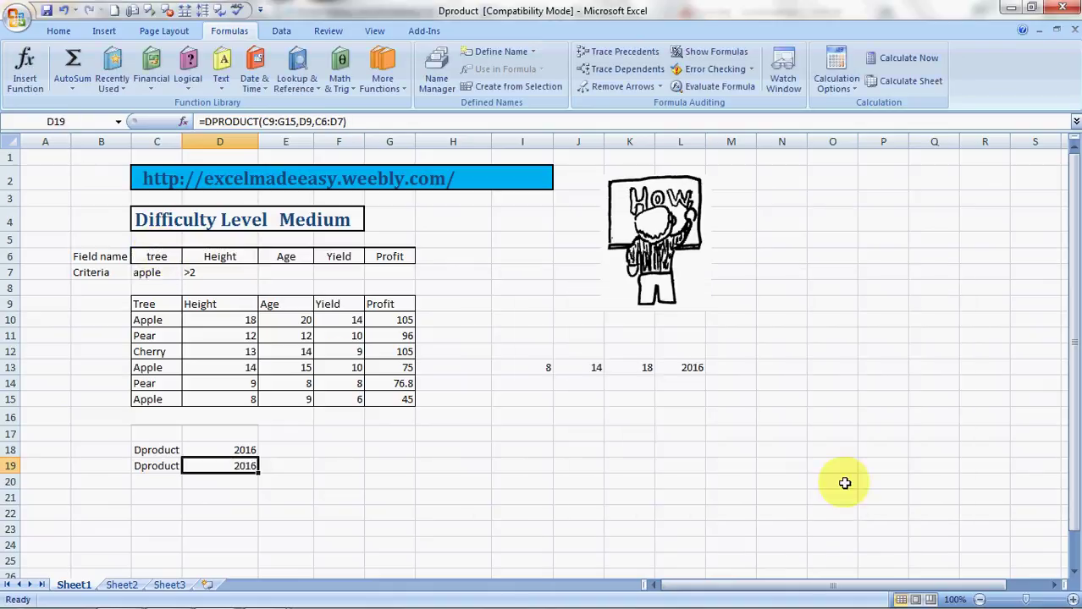
{"action": "left_click", "coordinate": [323, 513]}
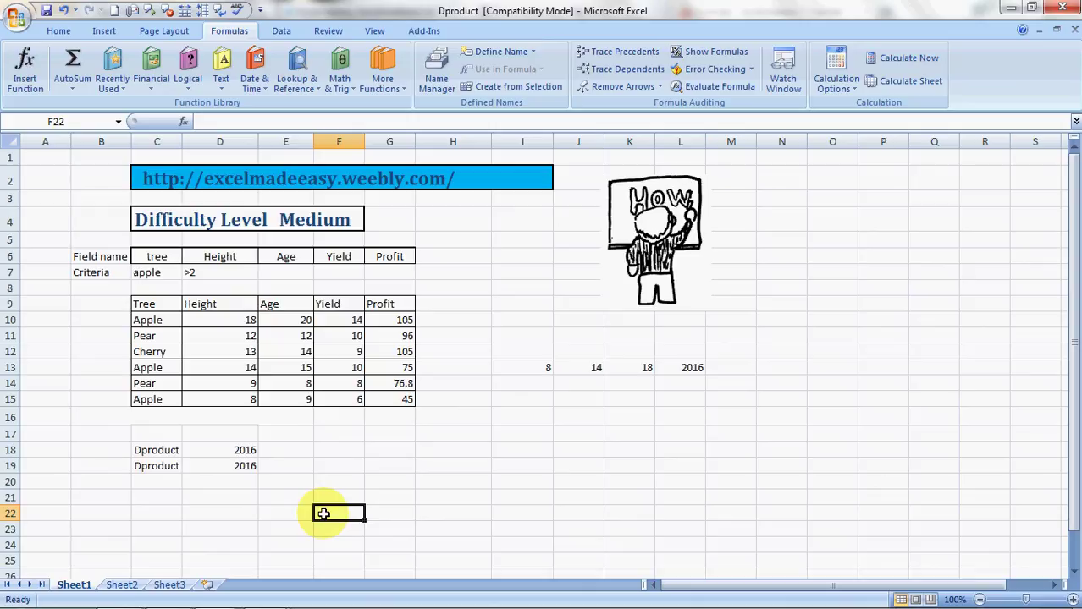
Switch to Firefox and look through the Excel Made Easy home page, from its training files link to the social media badges.
{"action": "mouse_move", "coordinate": [92, 605]}
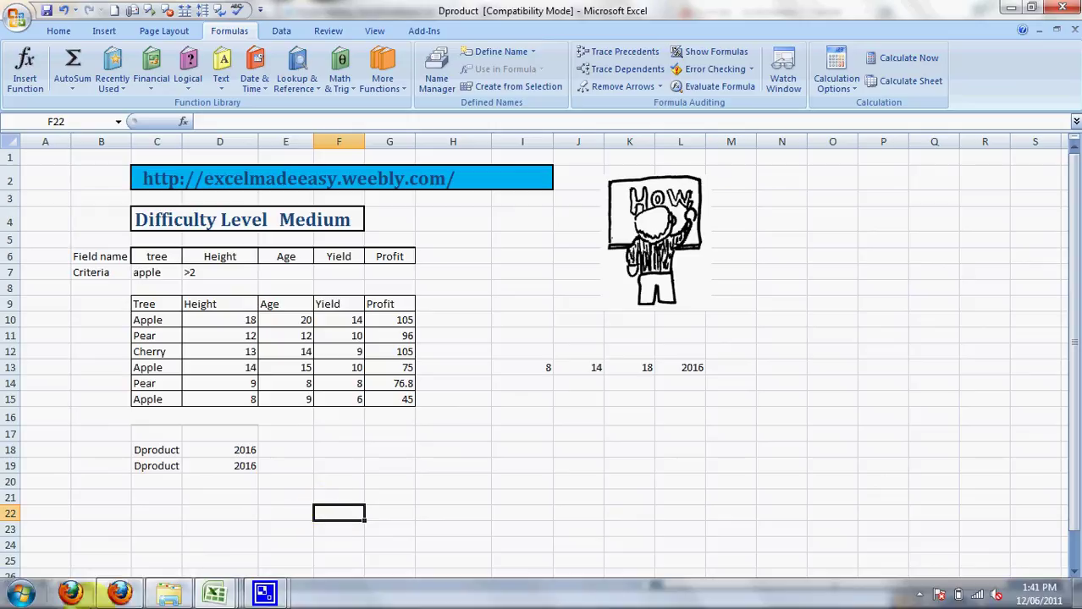
{"action": "left_click", "coordinate": [120, 595]}
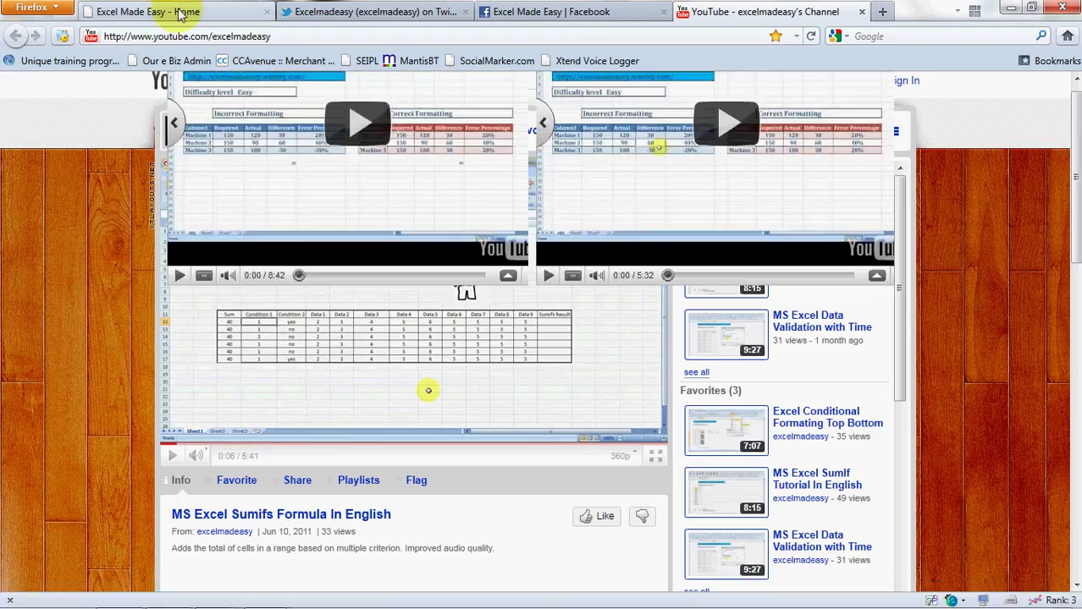
{"action": "left_click", "coordinate": [180, 15]}
{"action": "scroll", "coordinate": [288, 254], "scroll_direction": "up", "scroll_amount": 10}
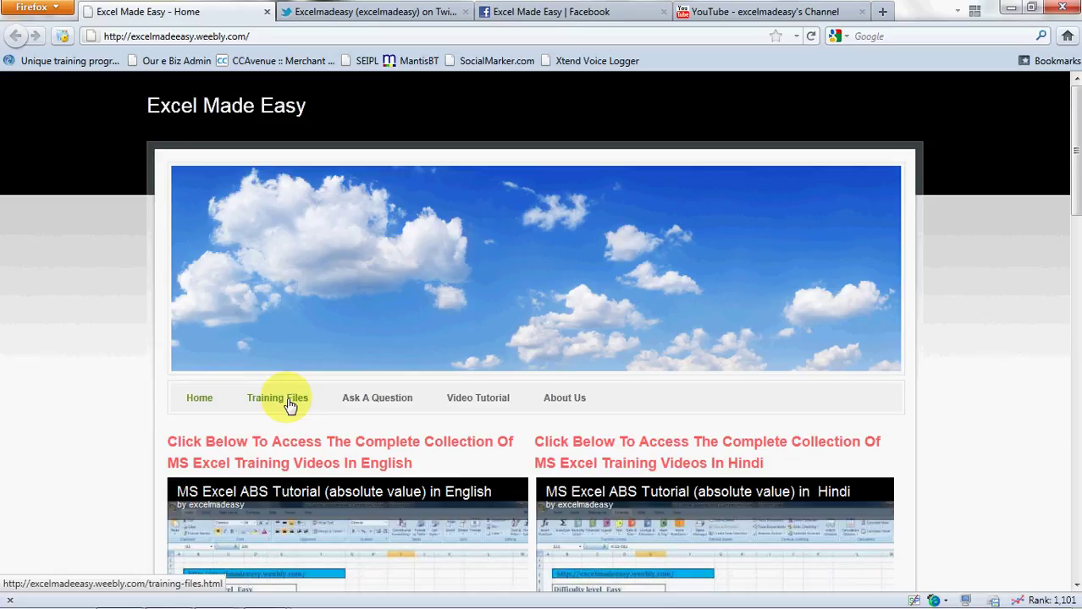
{"action": "scroll", "coordinate": [288, 404], "scroll_direction": "down", "scroll_amount": 9}
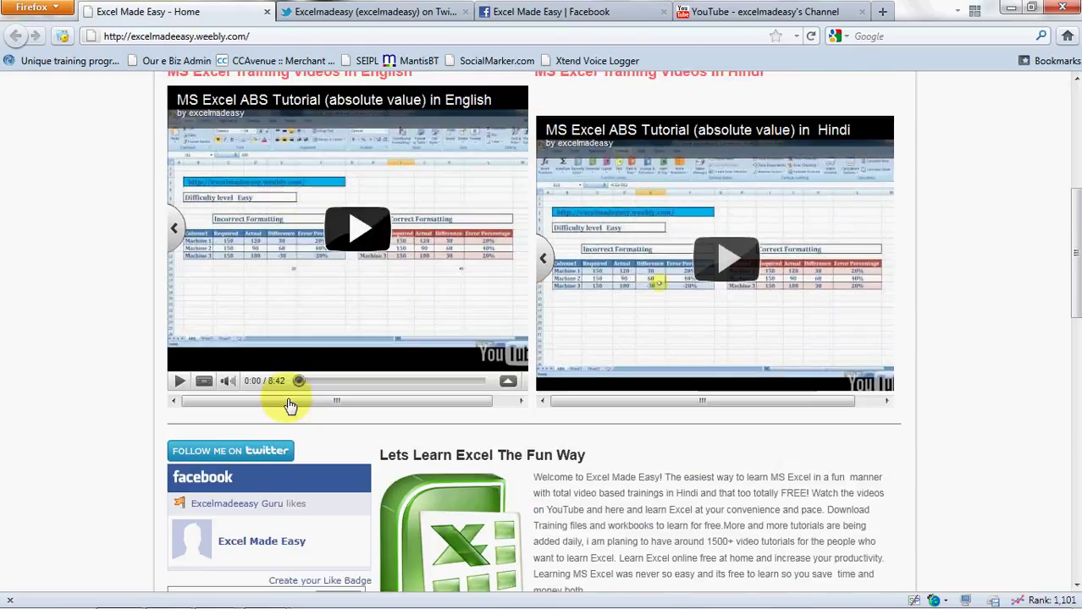
{"action": "scroll", "coordinate": [287, 404], "scroll_direction": "down", "scroll_amount": 2}
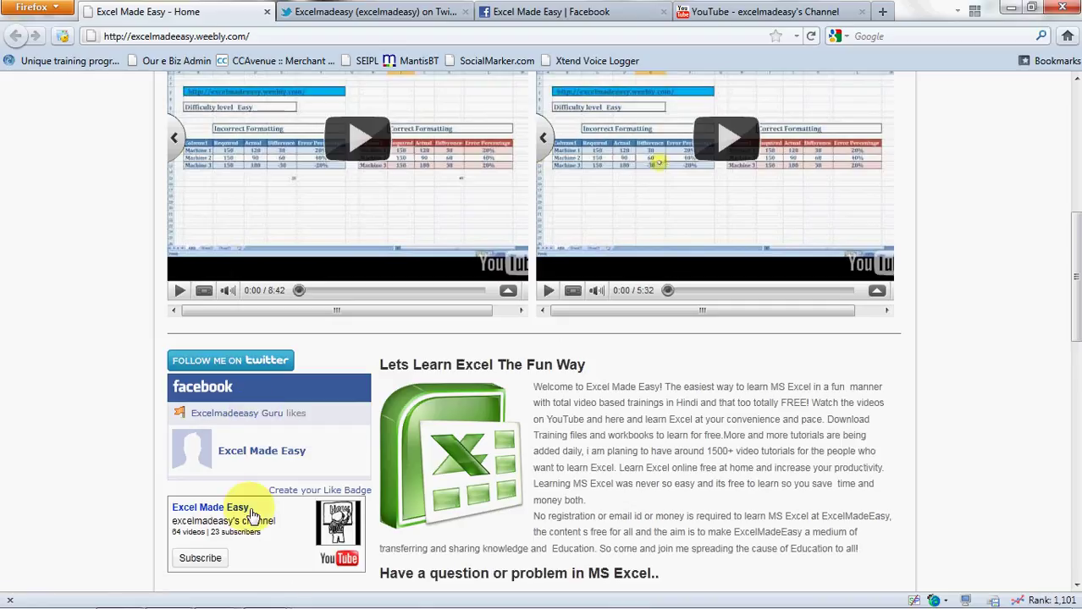
View the Excel Made Easy pages on Twitter and Facebook, ending at the featured Sumifs video on its YouTube channel.
{"action": "left_click", "coordinate": [388, 12]}
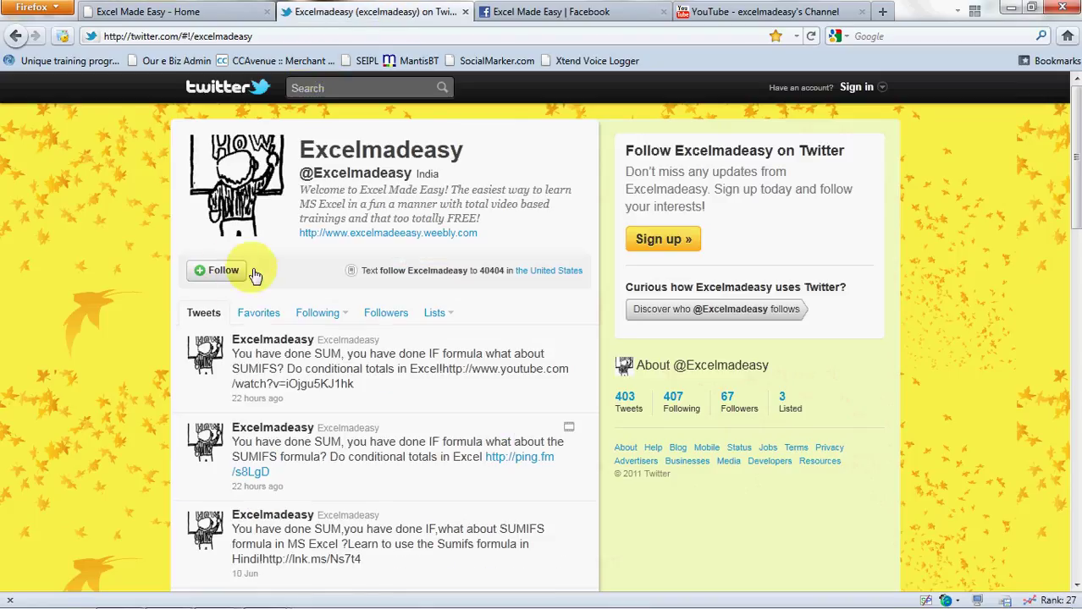
{"action": "left_click", "coordinate": [558, 17]}
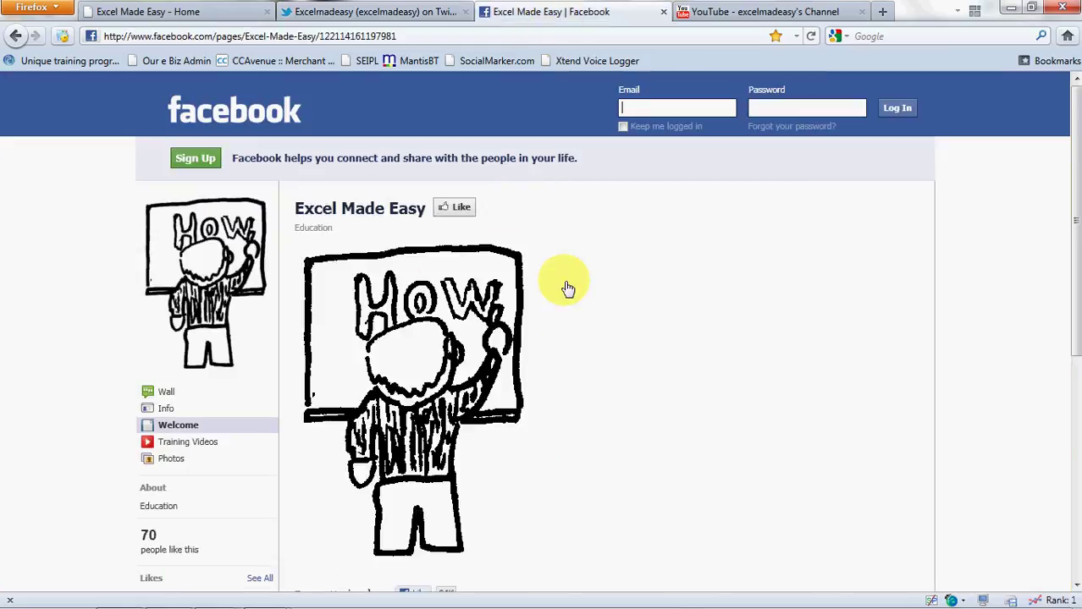
{"action": "left_click", "coordinate": [765, 12]}
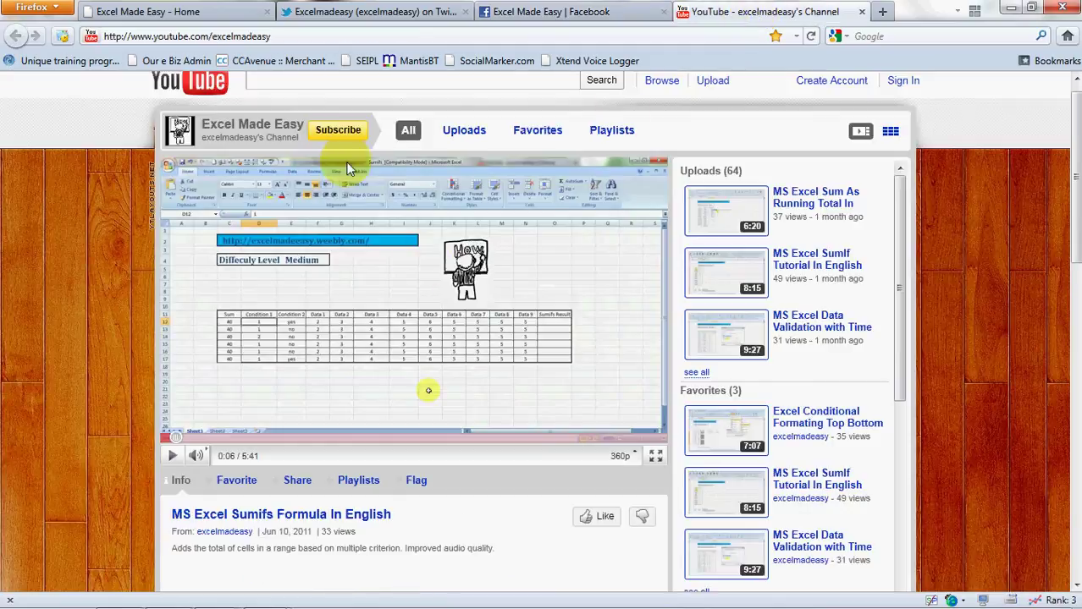
{"action": "left_click", "coordinate": [176, 455]}
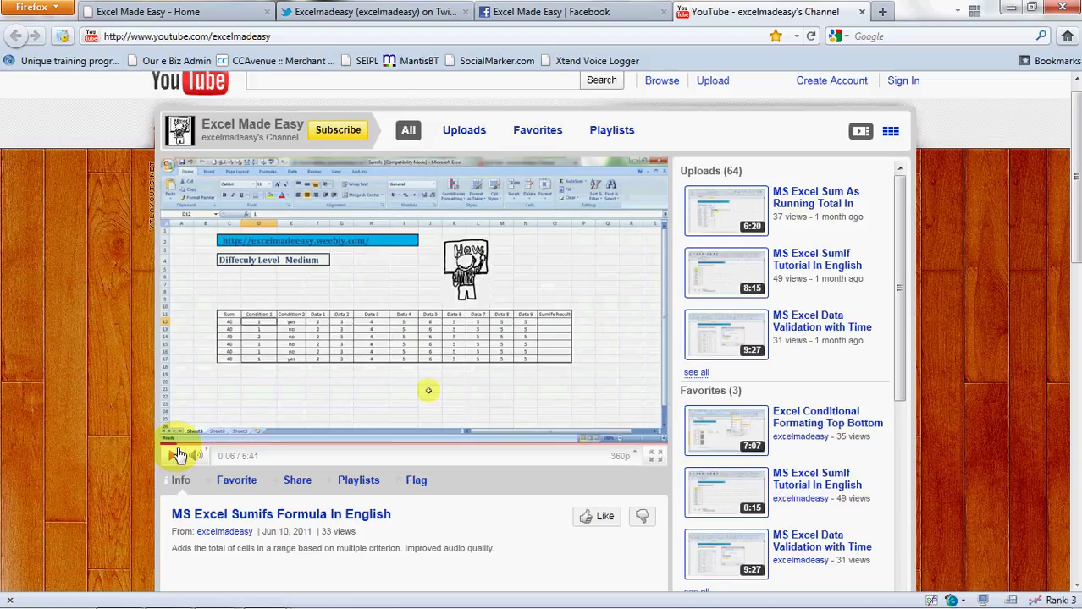